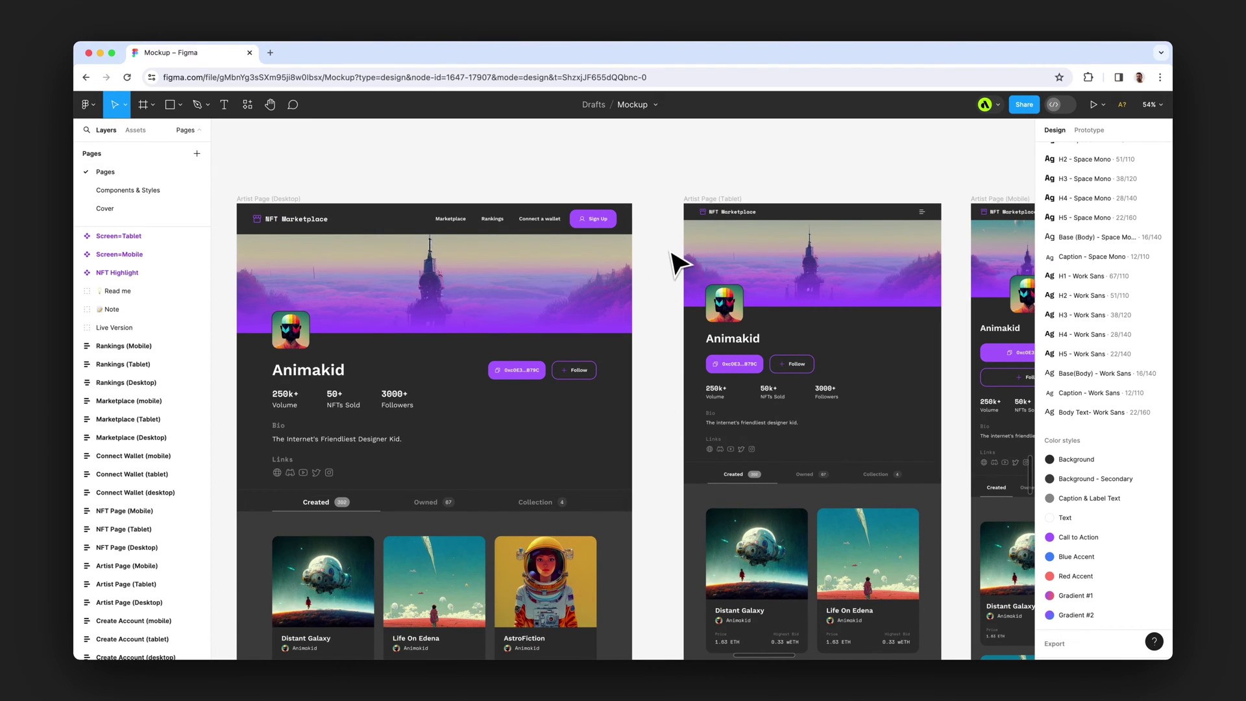
# Step: Search the plugin resources for "artboard mockup" and run the Artboard Mockups plugin
pyautogui.scroll(5, 674, 259)
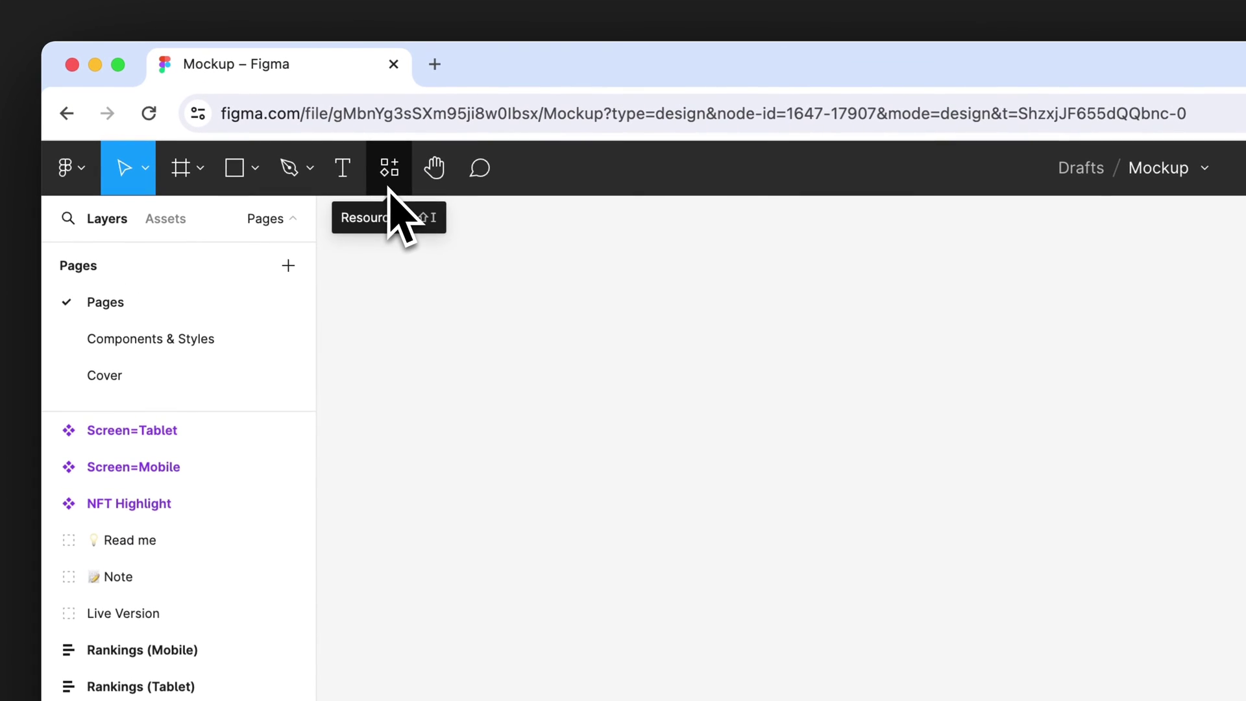
pyautogui.click(248, 111)
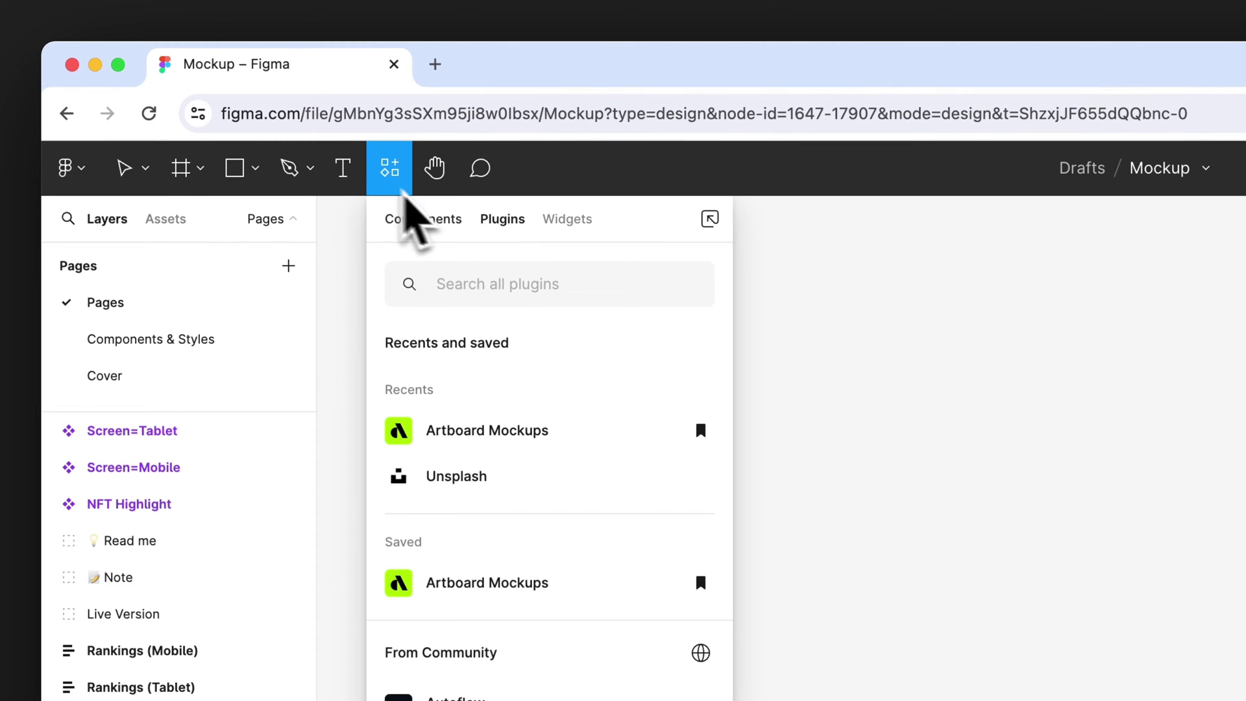
pyautogui.click(533, 285)
pyautogui.write('artboar')
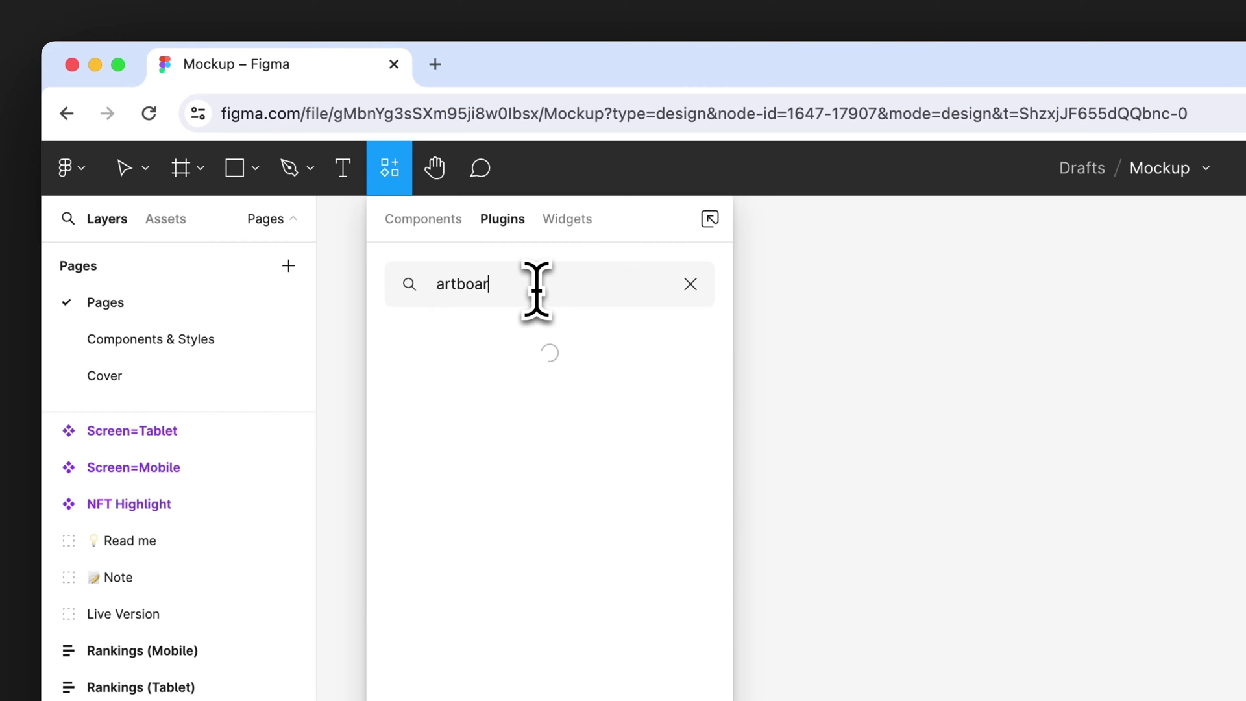
pyautogui.write('d mockyu')
pyautogui.press('BackSpace')
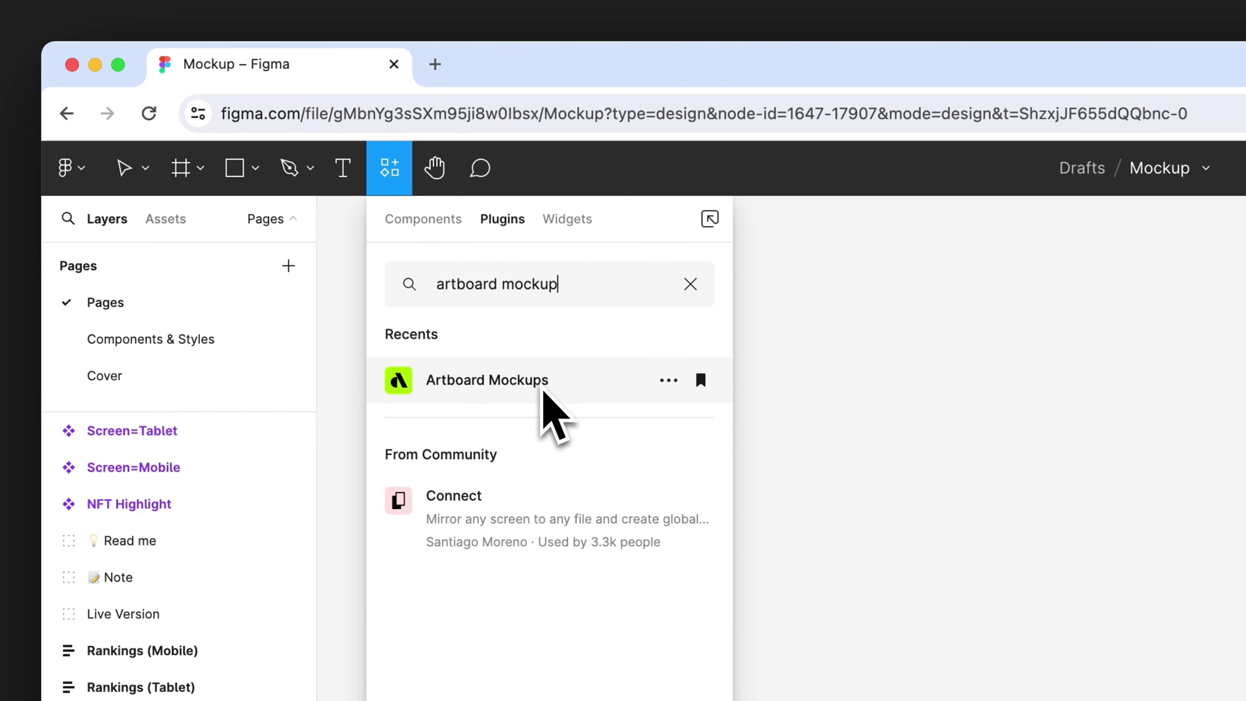
pyautogui.click(544, 388)
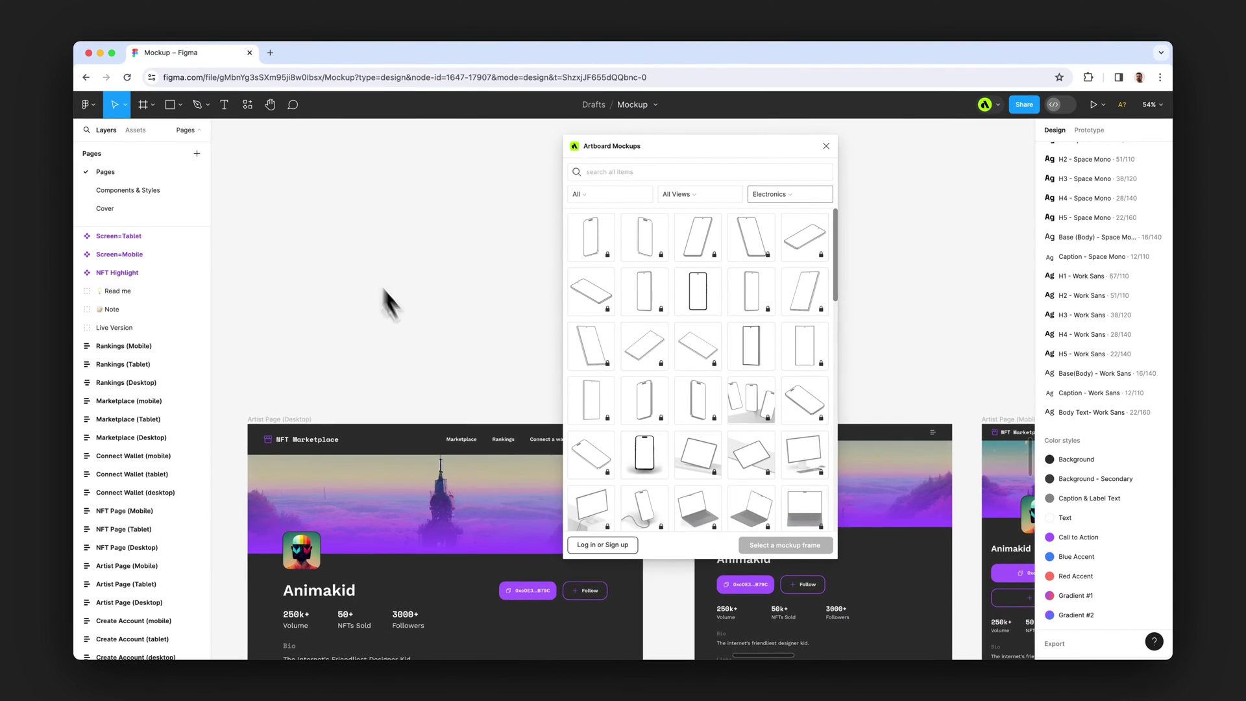
# Step: Show the Recent items category in the mockup library and look through its mockups
pyautogui.scroll(5, 451, 381)
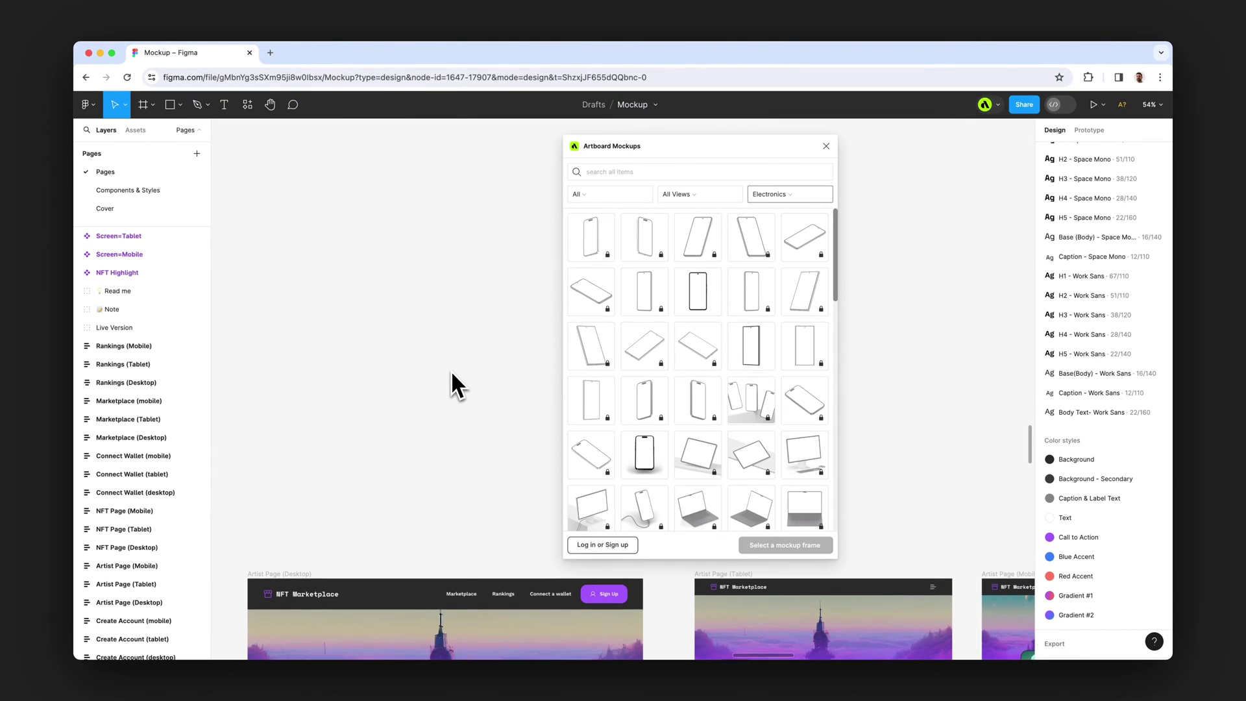
pyautogui.moveTo(664, 150); pyautogui.dragTo(609, 144)
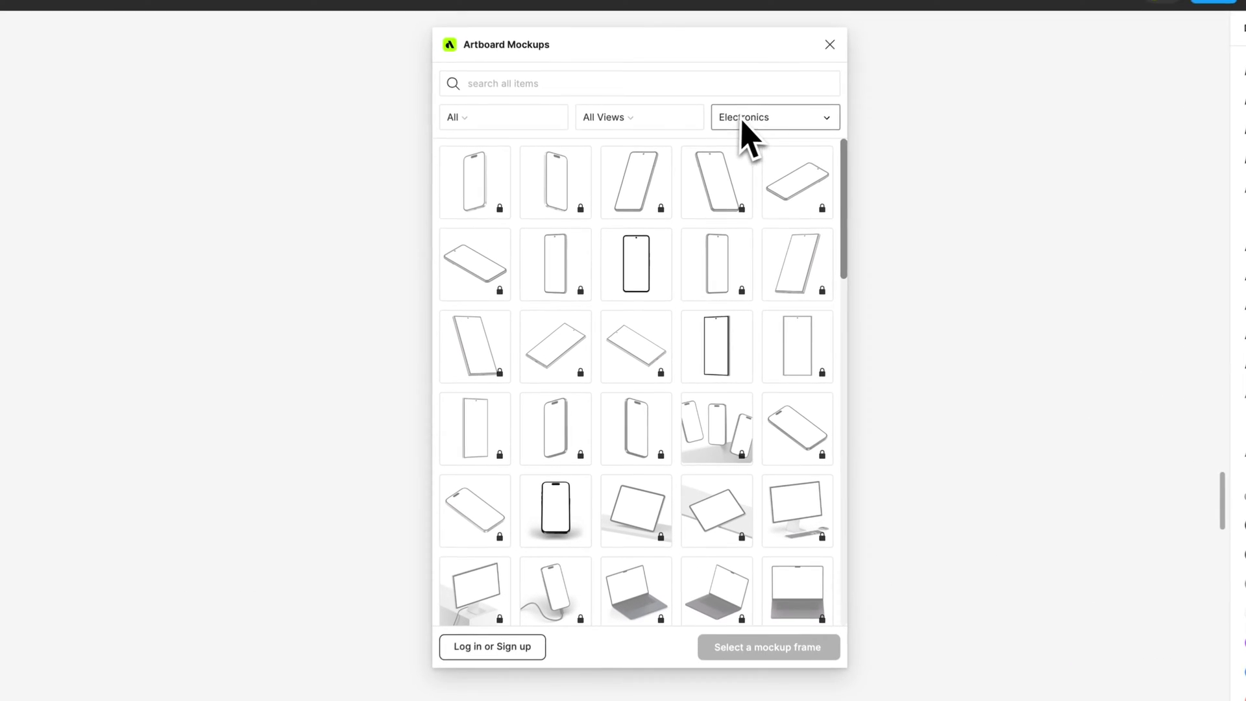
pyautogui.click(719, 189)
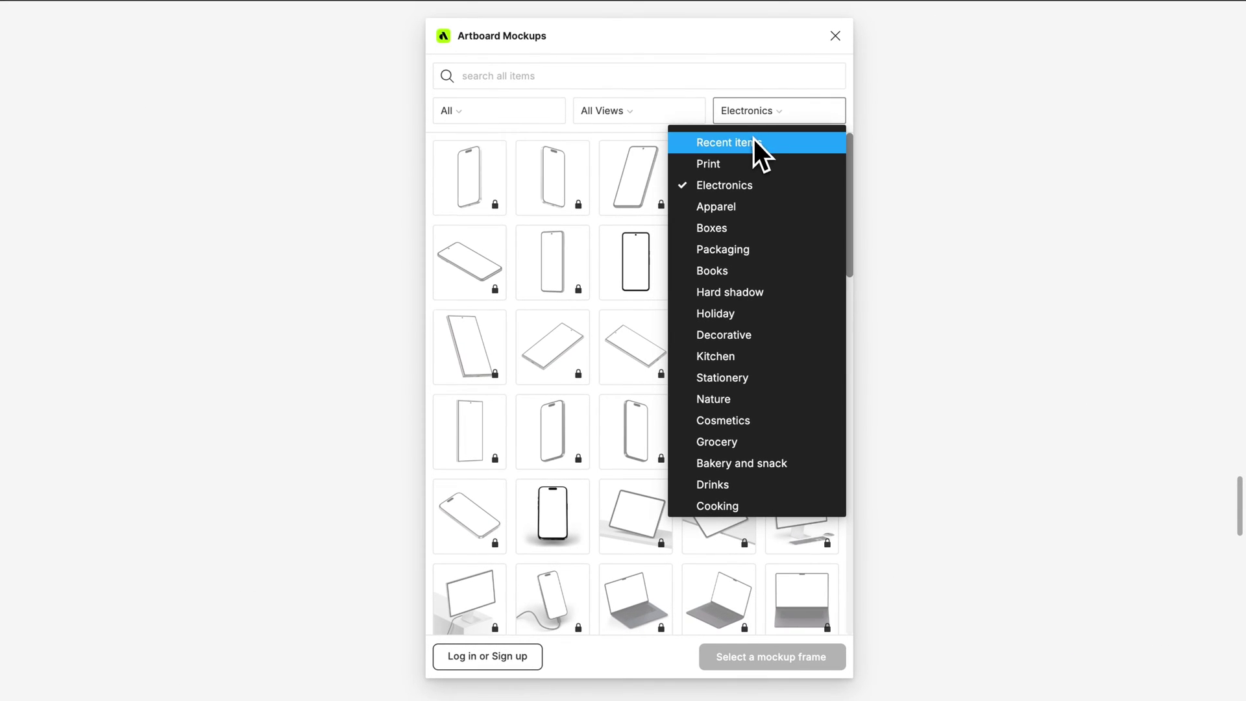
pyautogui.click(754, 141)
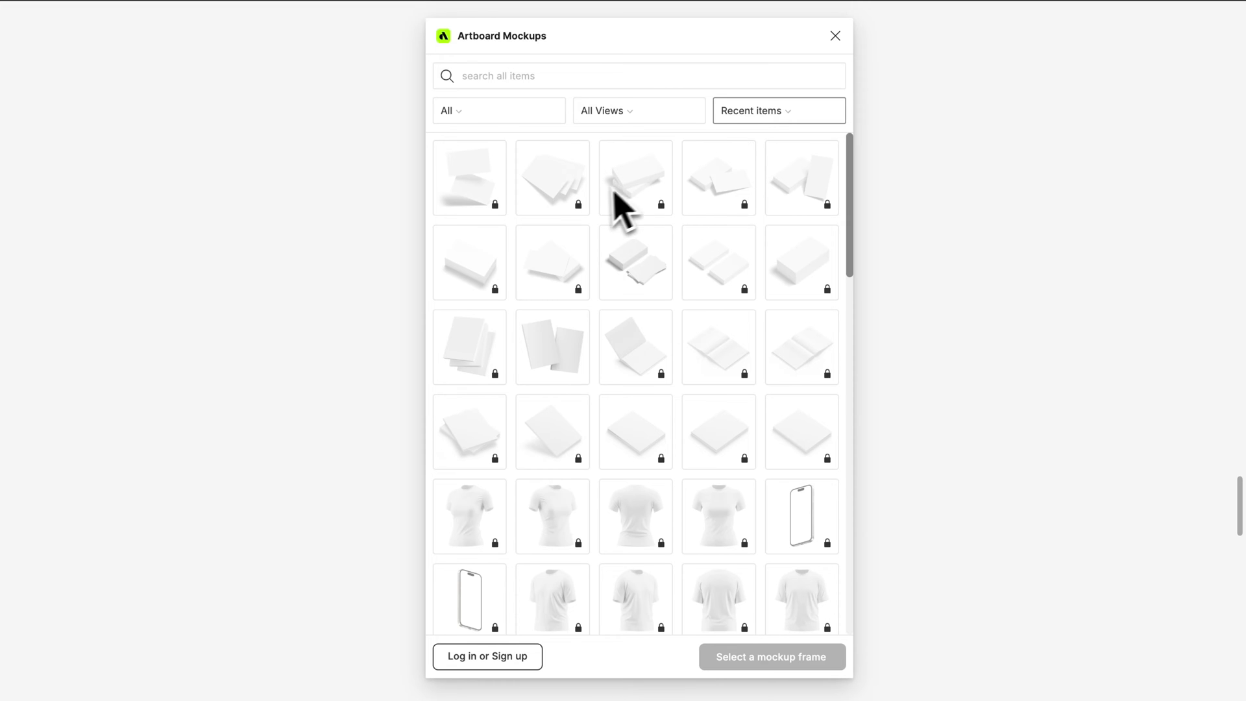
pyautogui.scroll(-15, 602, 215)
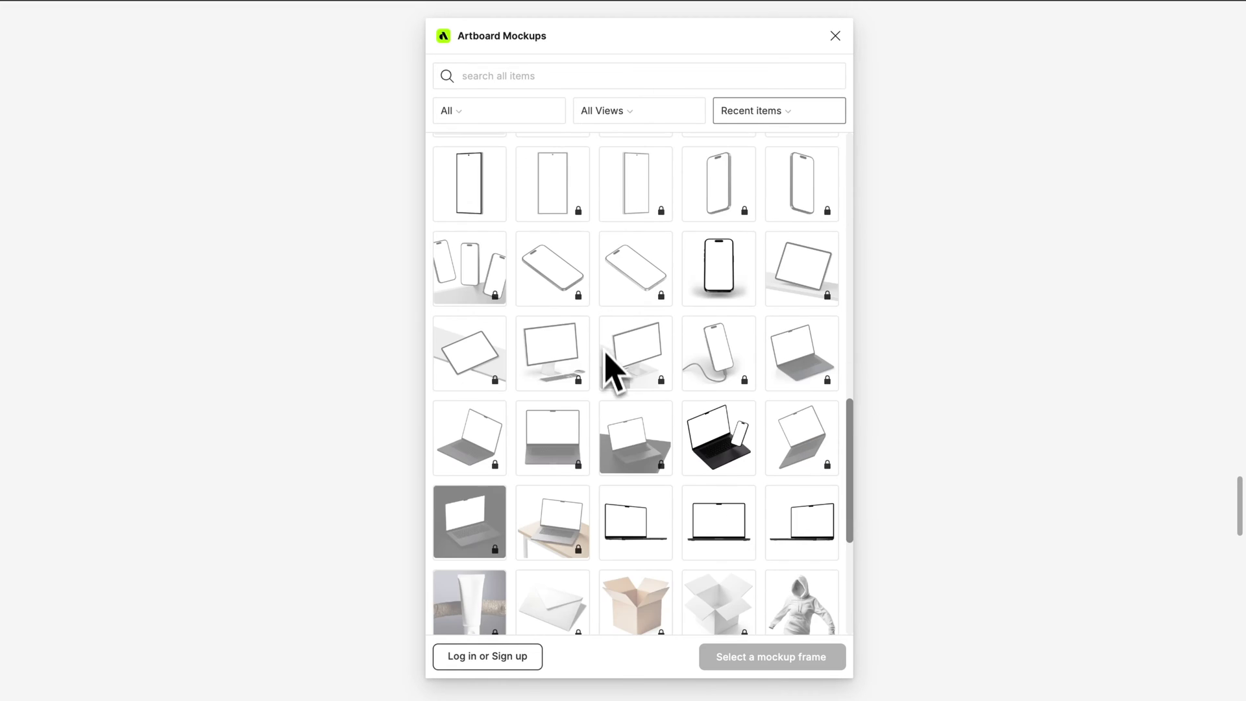
pyautogui.scroll(-2, 607, 367)
pyautogui.scroll(15, 607, 366)
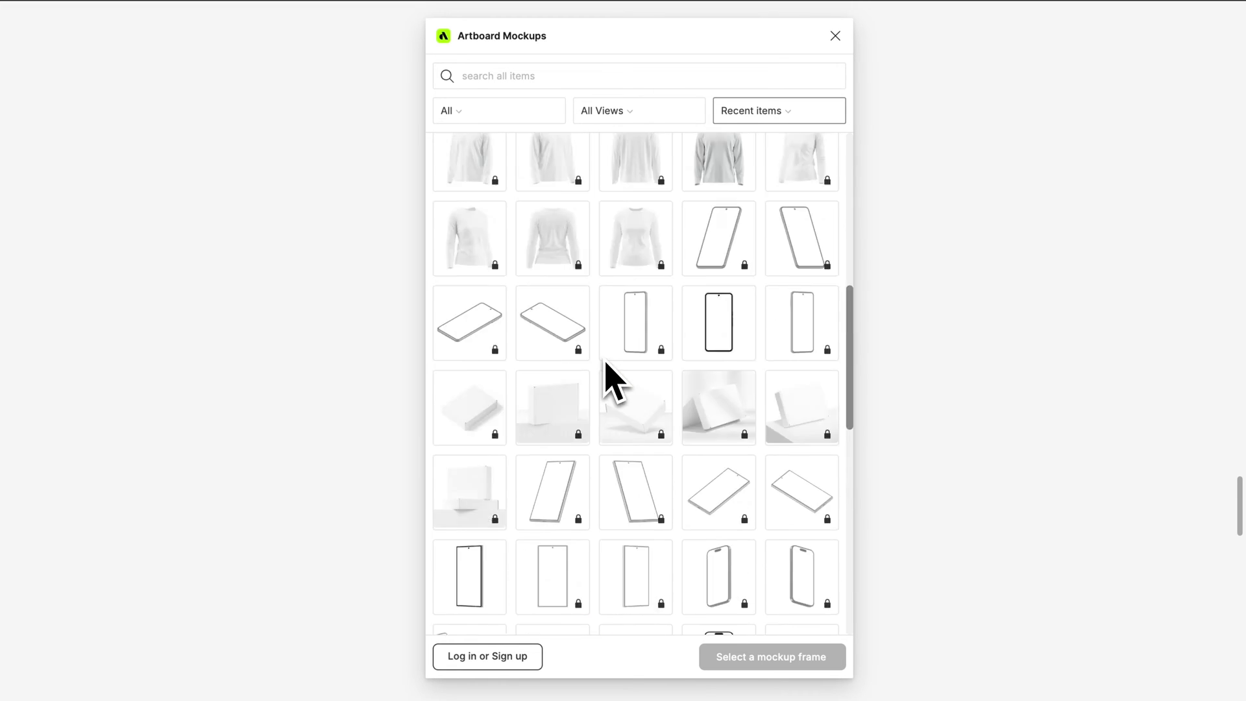
# Step: Filter the mockup library to the Electronics category and limit it to Free mockups
pyautogui.click(770, 117)
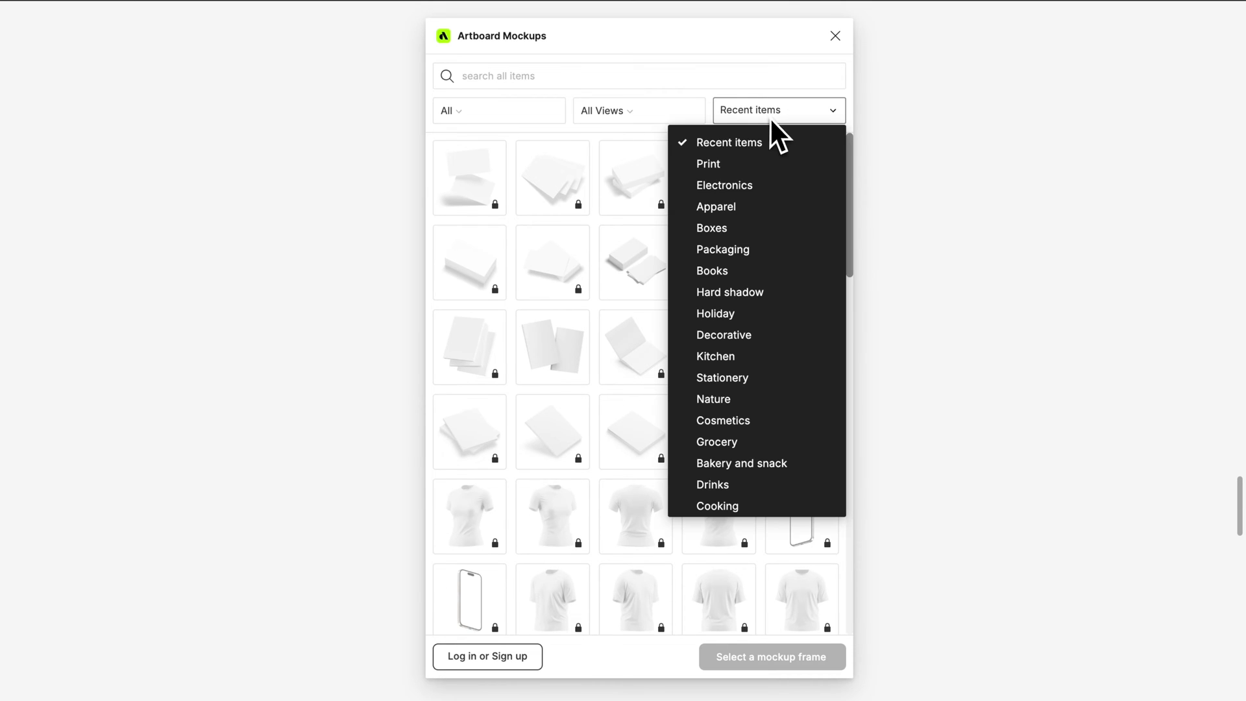
pyautogui.click(752, 184)
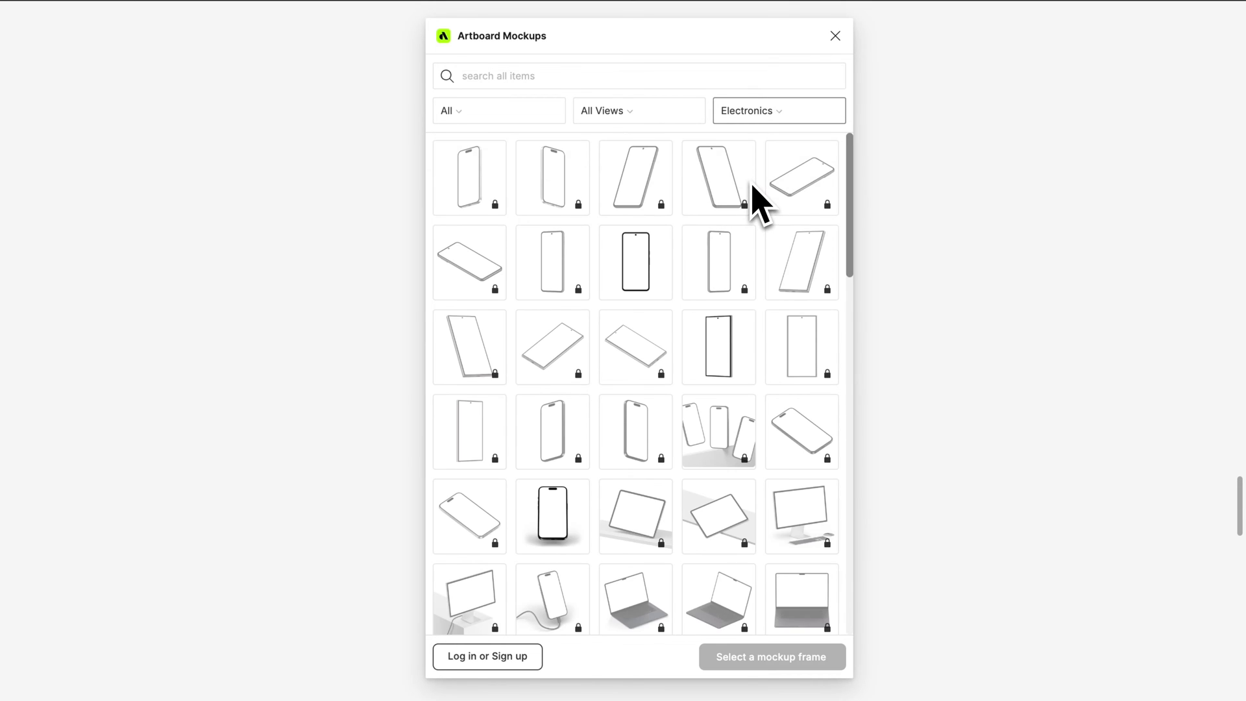
pyautogui.scroll(-5, 681, 403)
pyautogui.scroll(-5, 682, 403)
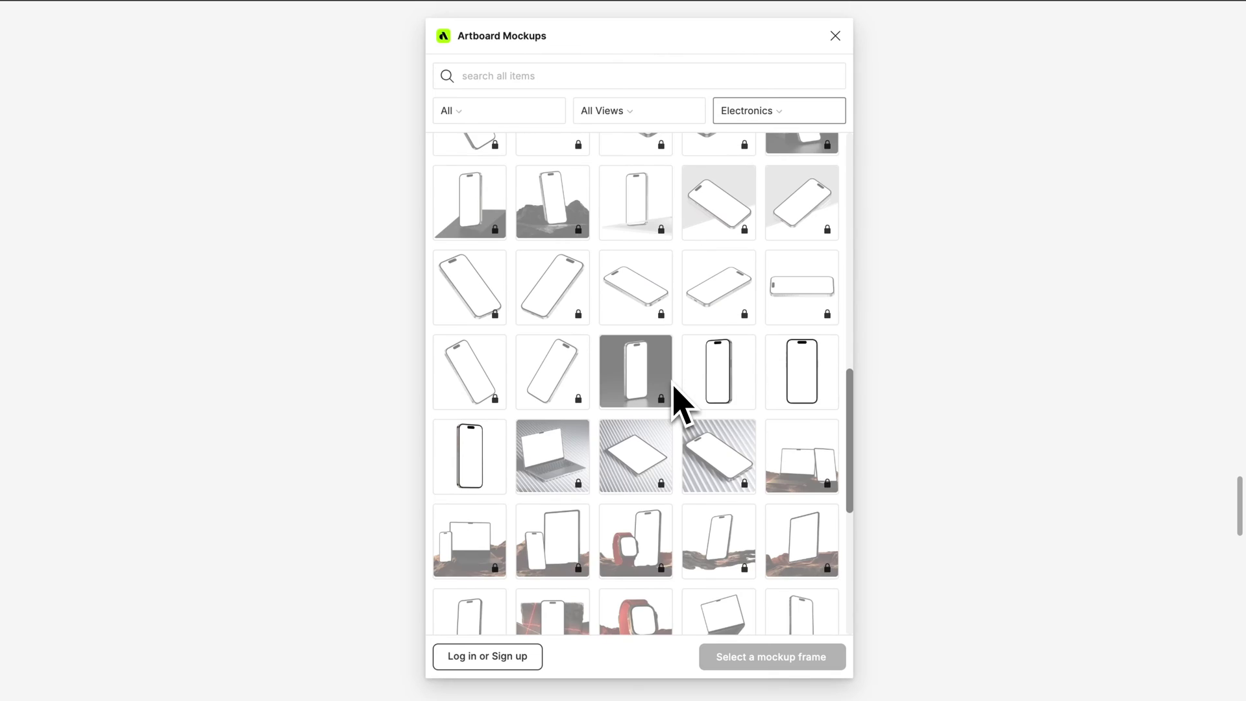
pyautogui.scroll(4, 675, 390)
pyautogui.scroll(5, 675, 390)
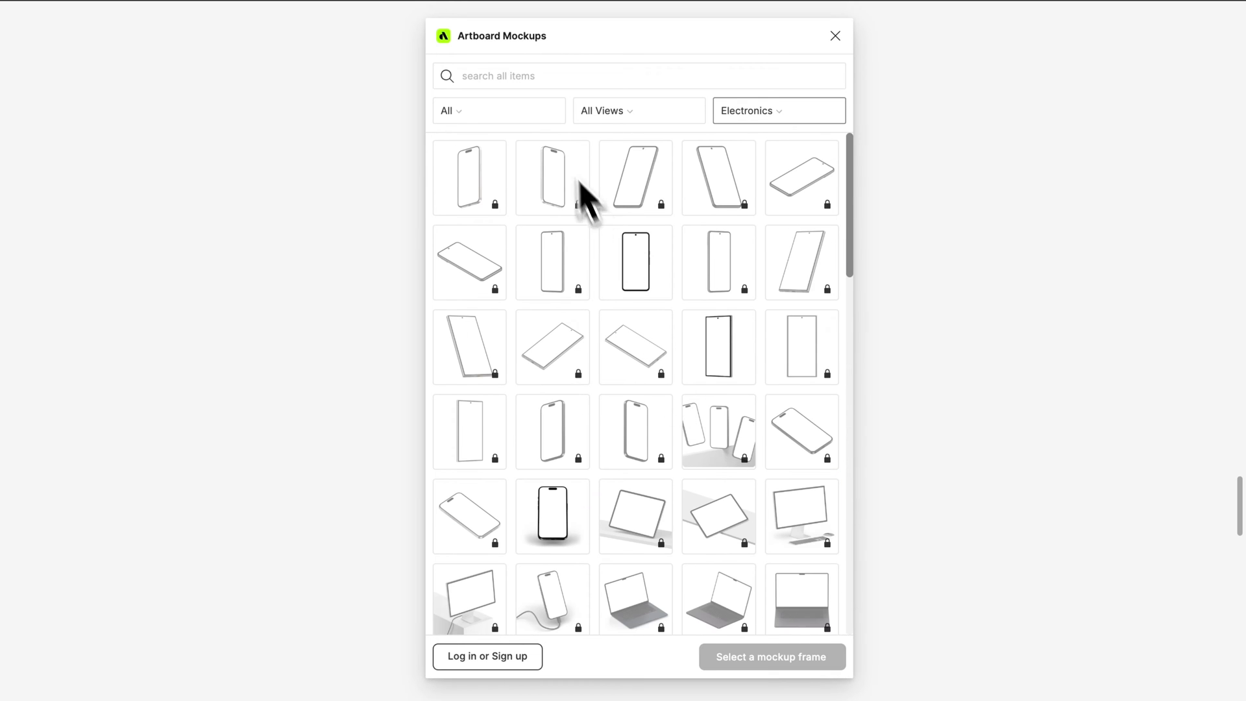
pyautogui.click(609, 111)
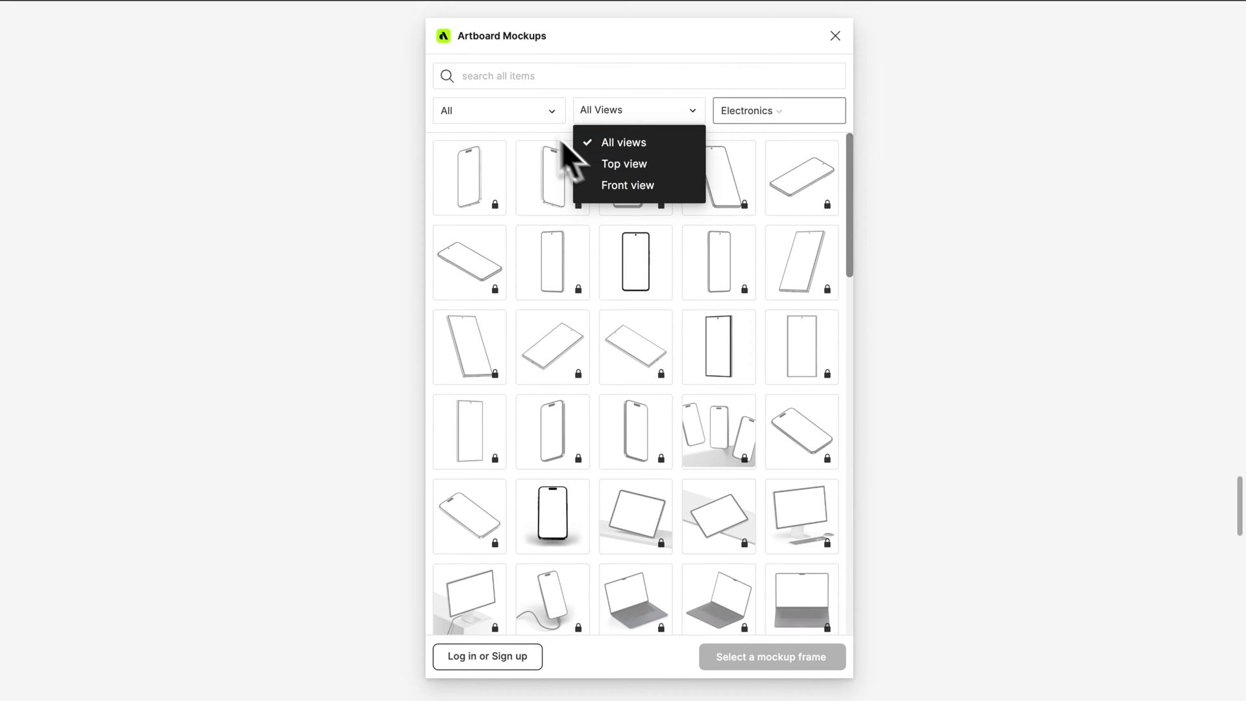
pyautogui.click(518, 117)
pyautogui.click(509, 162)
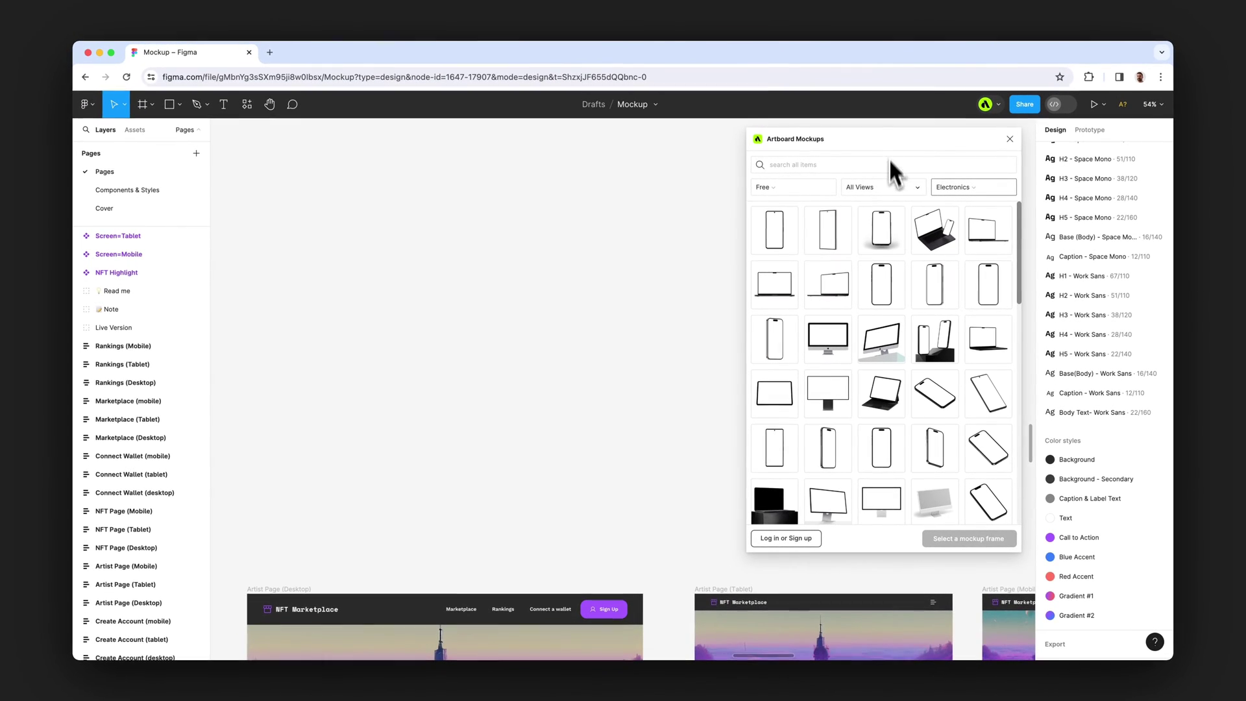
# Step: Insert the MacBook Pro and iPhone 15 Pro mockup and move its three frames into the empty canvas area above the page designs
pyautogui.click(935, 239)
pyautogui.scroll(-5, 494, 323)
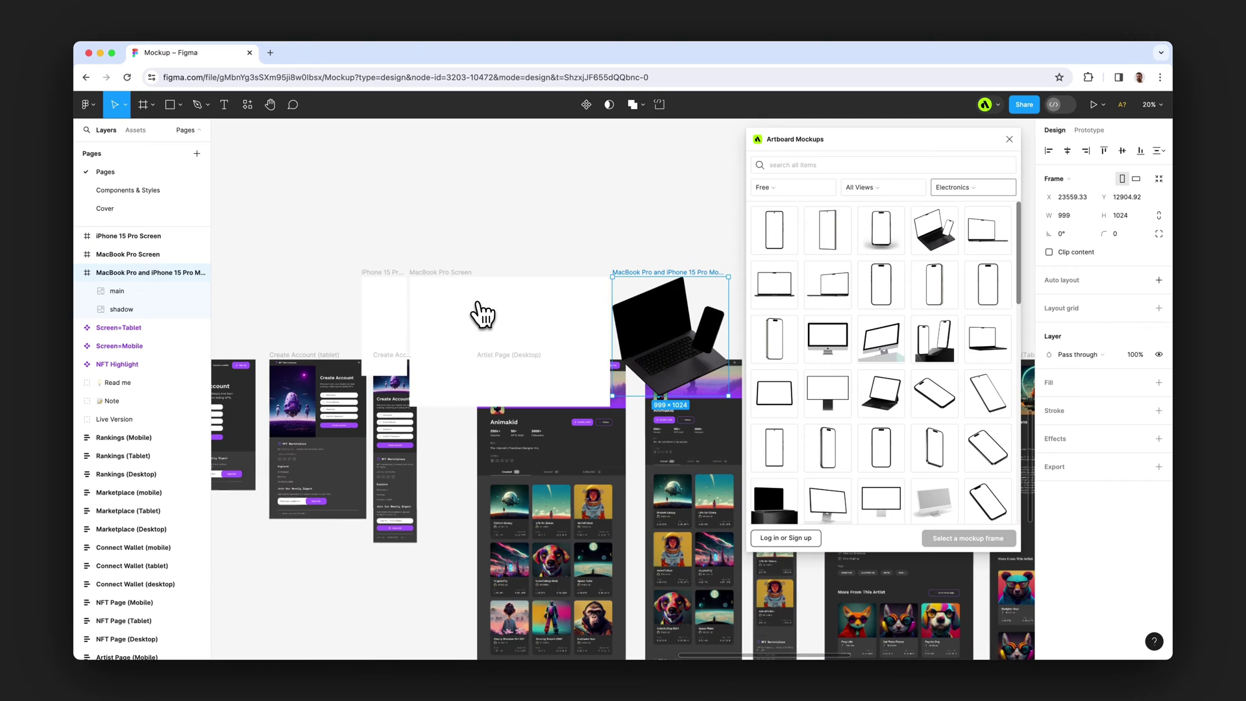
pyautogui.moveTo(643, 281); pyautogui.dragTo(641, 163)
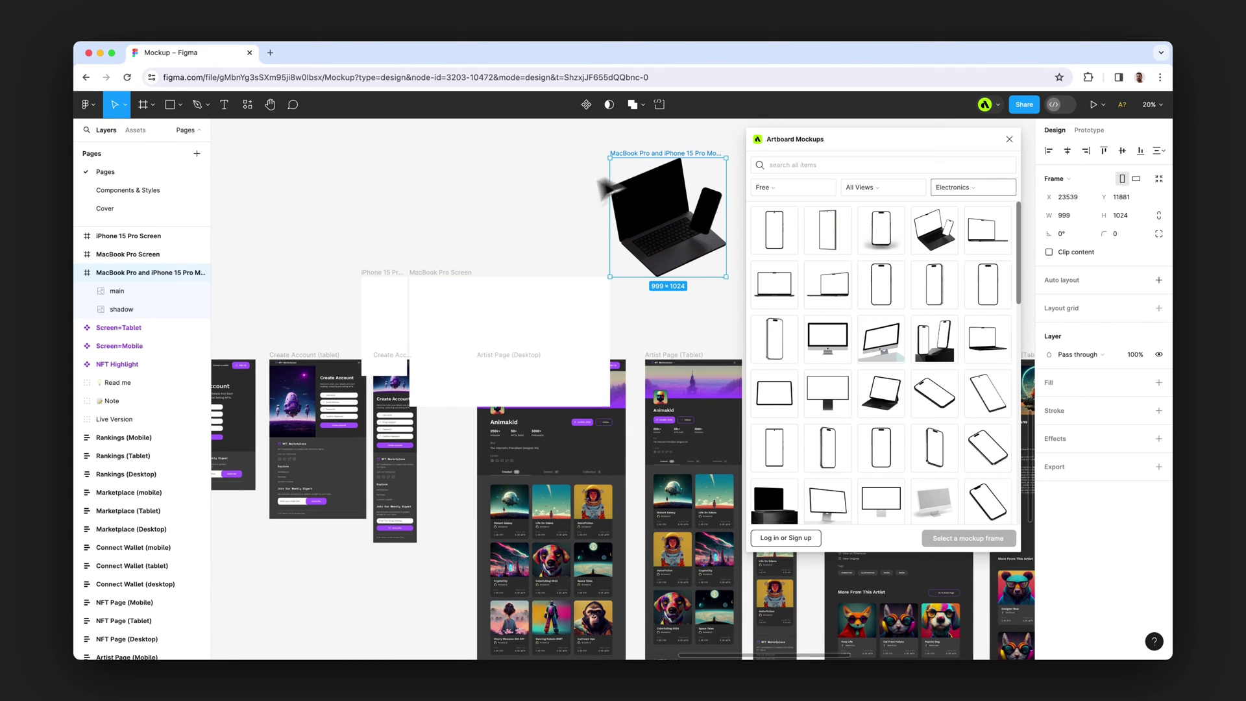
pyautogui.moveTo(465, 275); pyautogui.dragTo(445, 147)
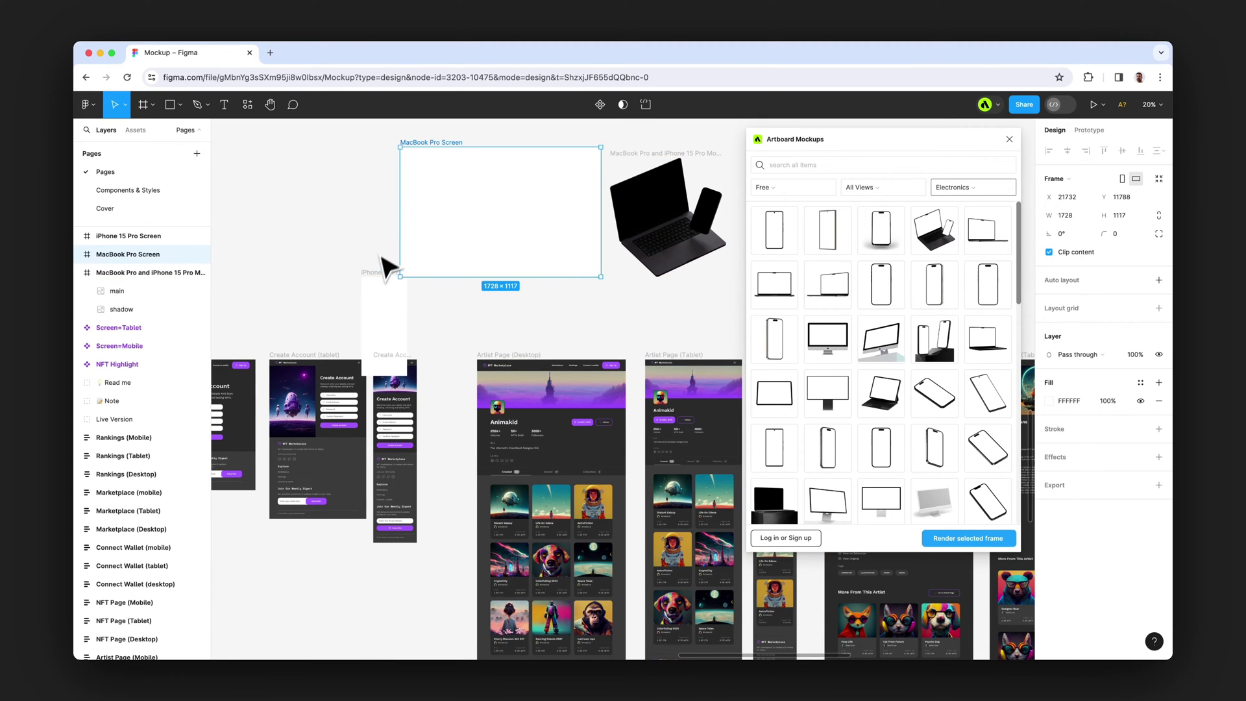
pyautogui.moveTo(381, 265); pyautogui.dragTo(362, 158)
pyautogui.scroll(2, 581, 172)
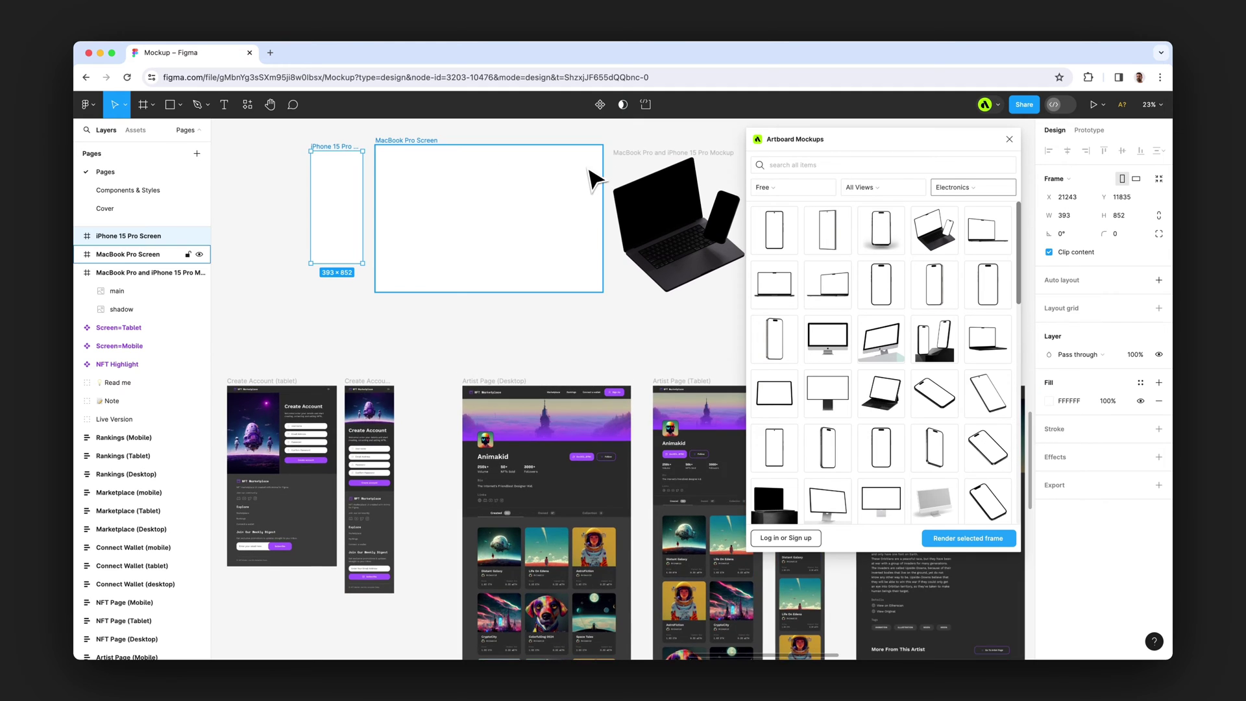
pyautogui.moveTo(592, 178); pyautogui.dragTo(500, 240)
pyautogui.scroll(4, 584, 270)
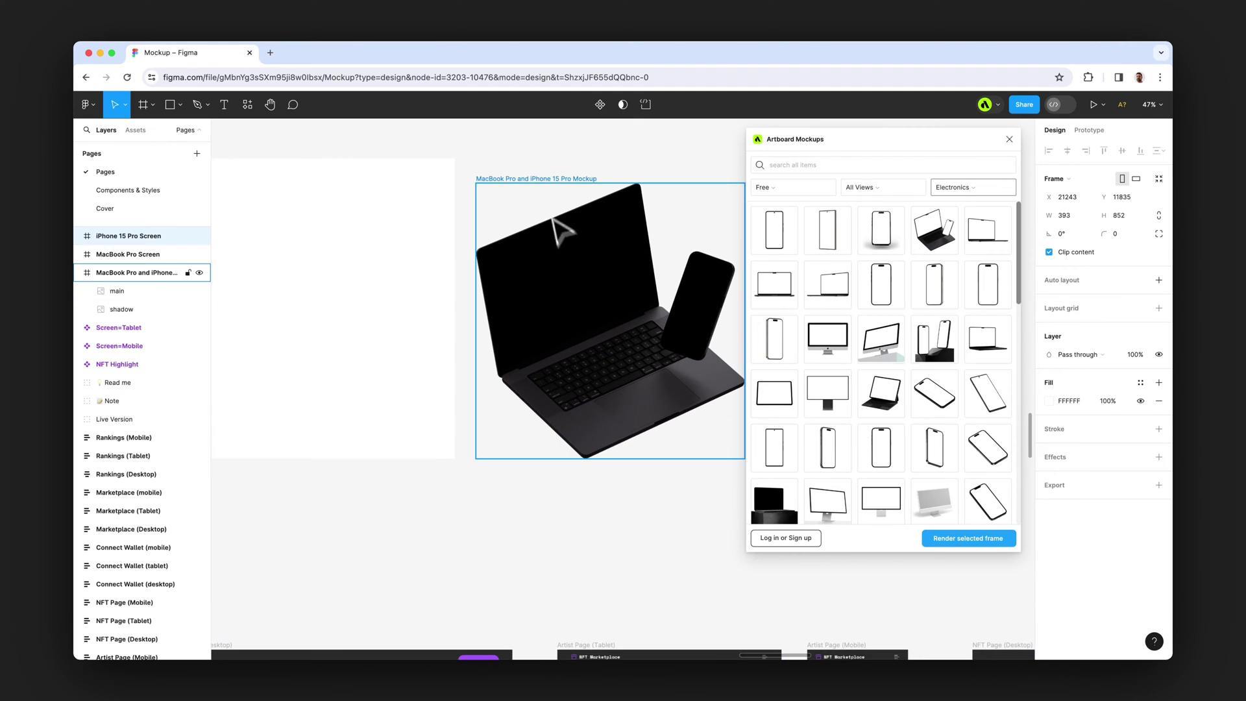
pyautogui.click(539, 182)
pyautogui.scroll(-3, 585, 275)
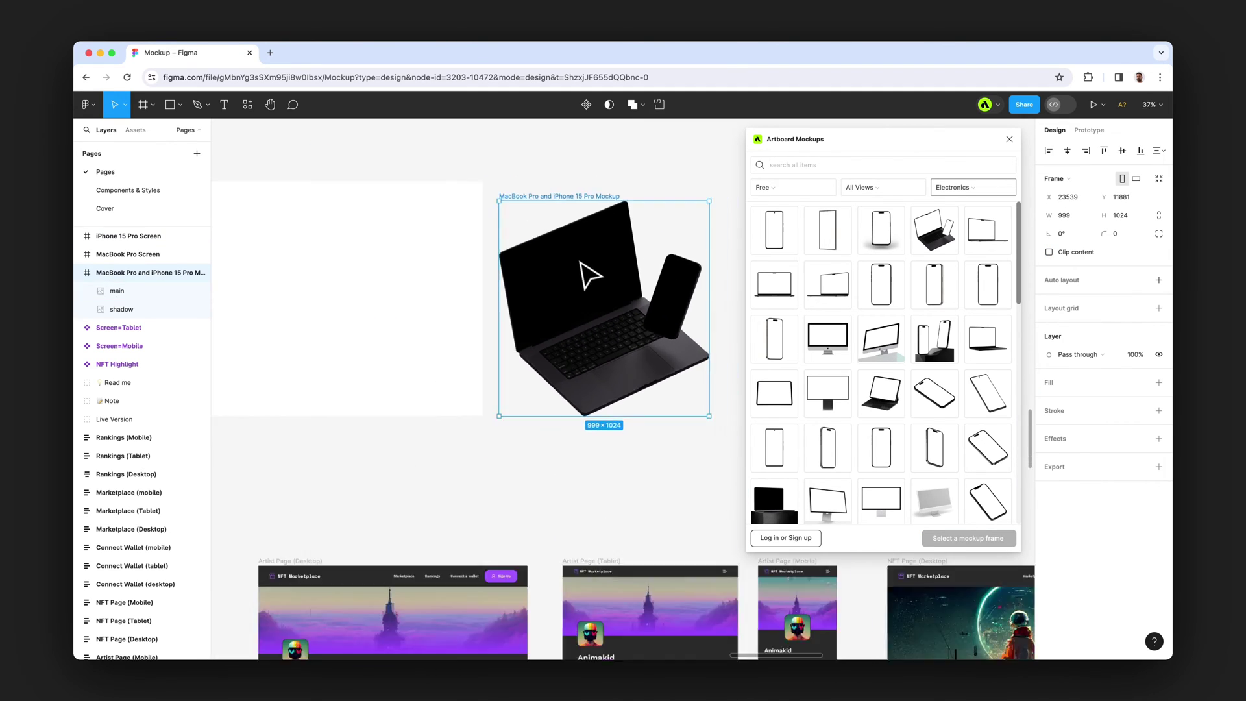
# Step: Place a copy of the Artist Page (Desktop) design inside the MacBook Pro Screen frame
pyautogui.click(254, 198)
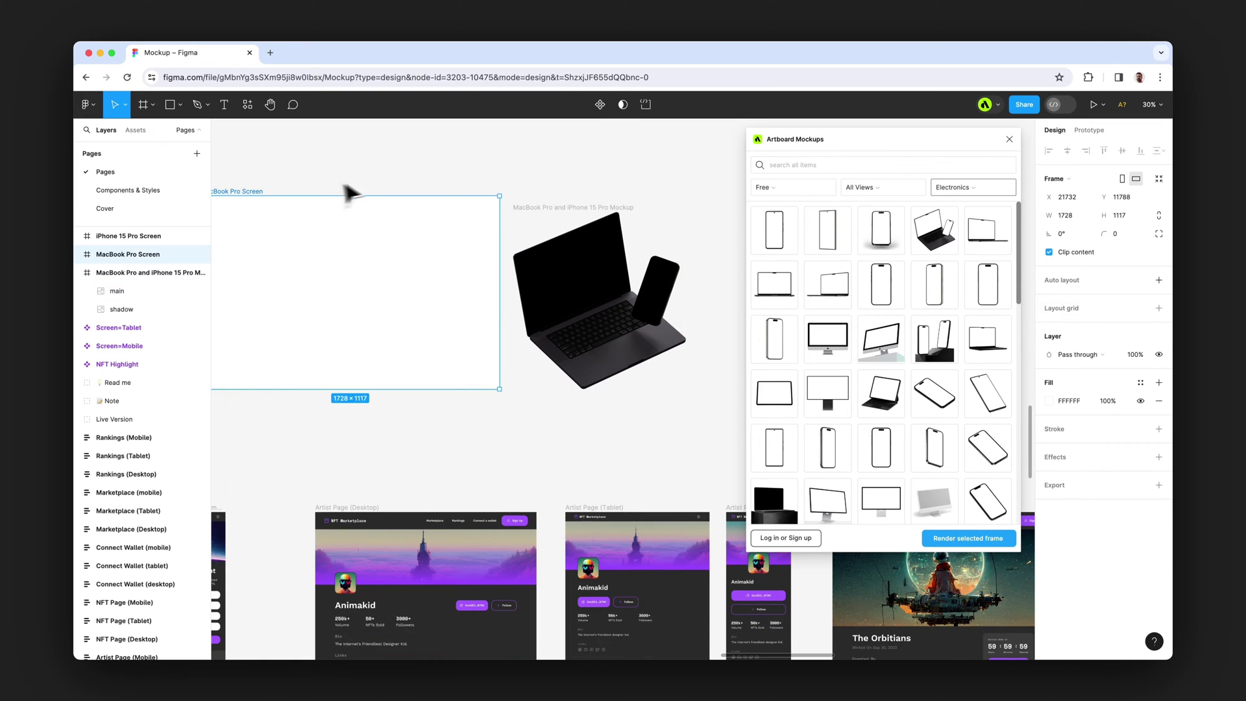
pyautogui.moveTo(382, 182); pyautogui.dragTo(462, 178)
pyautogui.moveTo(444, 500); pyautogui.dragTo(368, 228)
# Step: Scale the copied Artist Page (Desktop) to the MacBook Pro Screen frame's full width of 1728 and align it to the frame's top edge
pyautogui.press('k')
pyautogui.moveTo(541, 233); pyautogui.dragTo(578, 210)
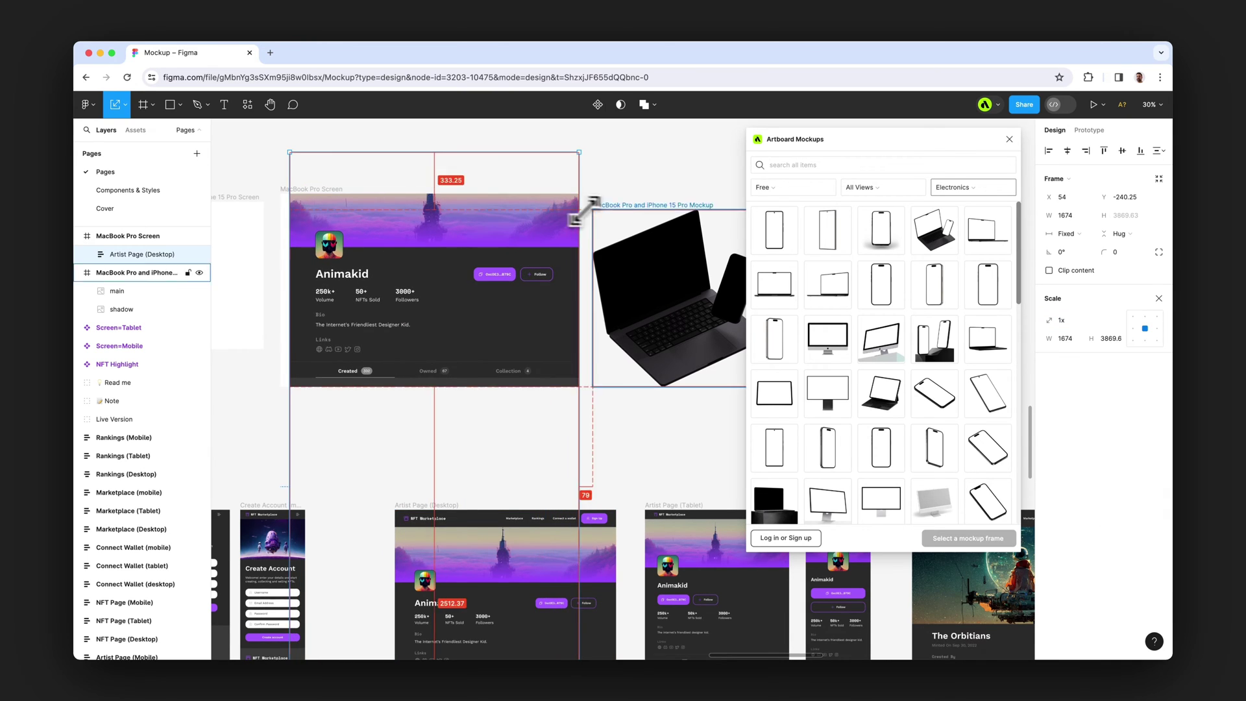
pyautogui.click(1103, 152)
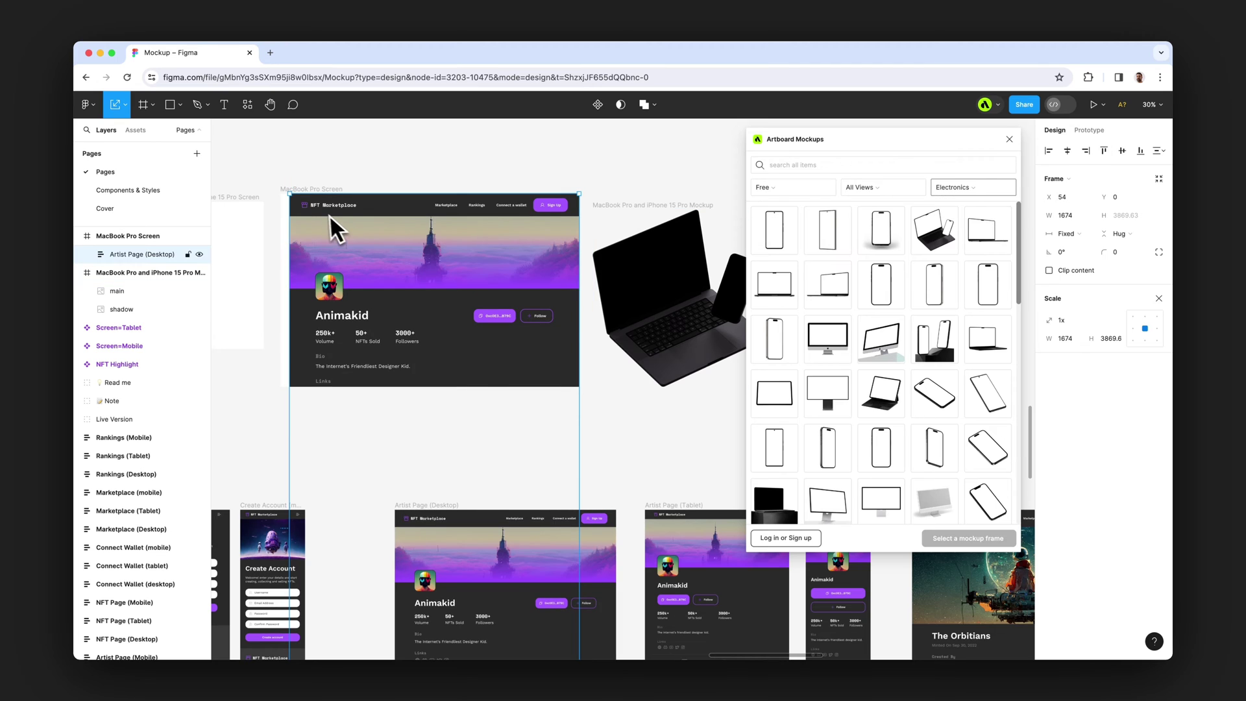
pyautogui.moveTo(290, 195); pyautogui.dragTo(282, 177)
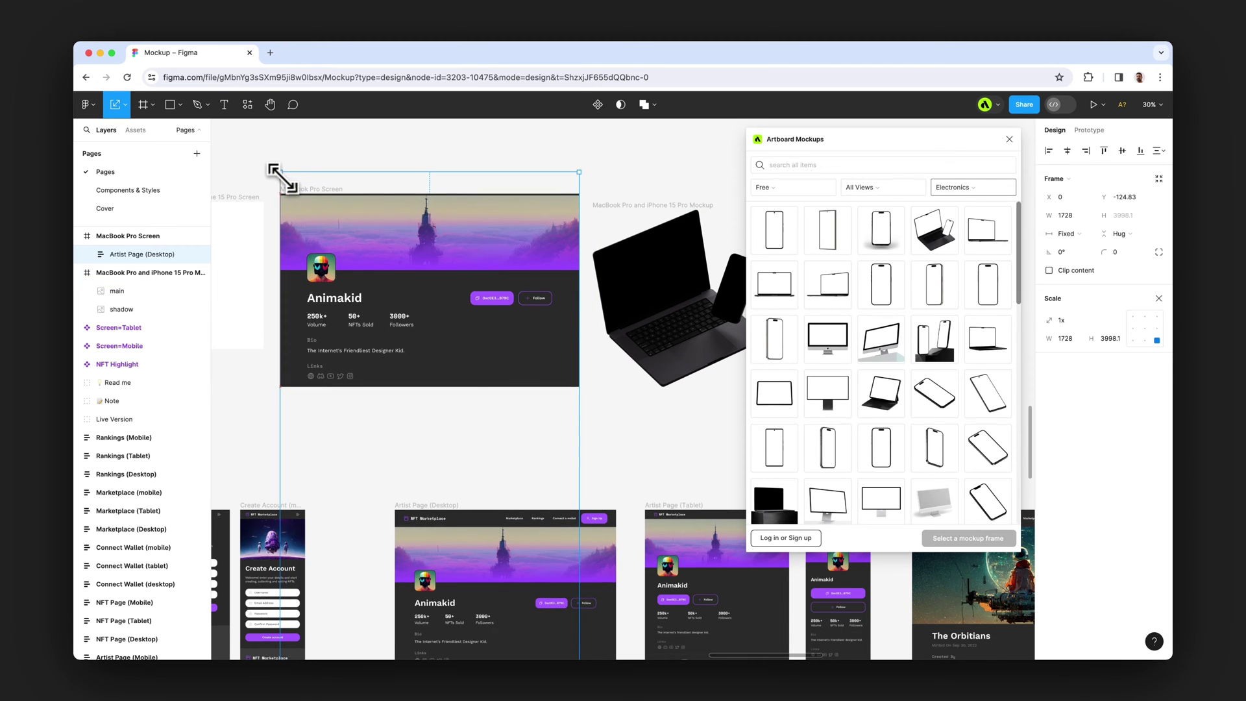
pyautogui.click(1104, 152)
pyautogui.click(310, 184)
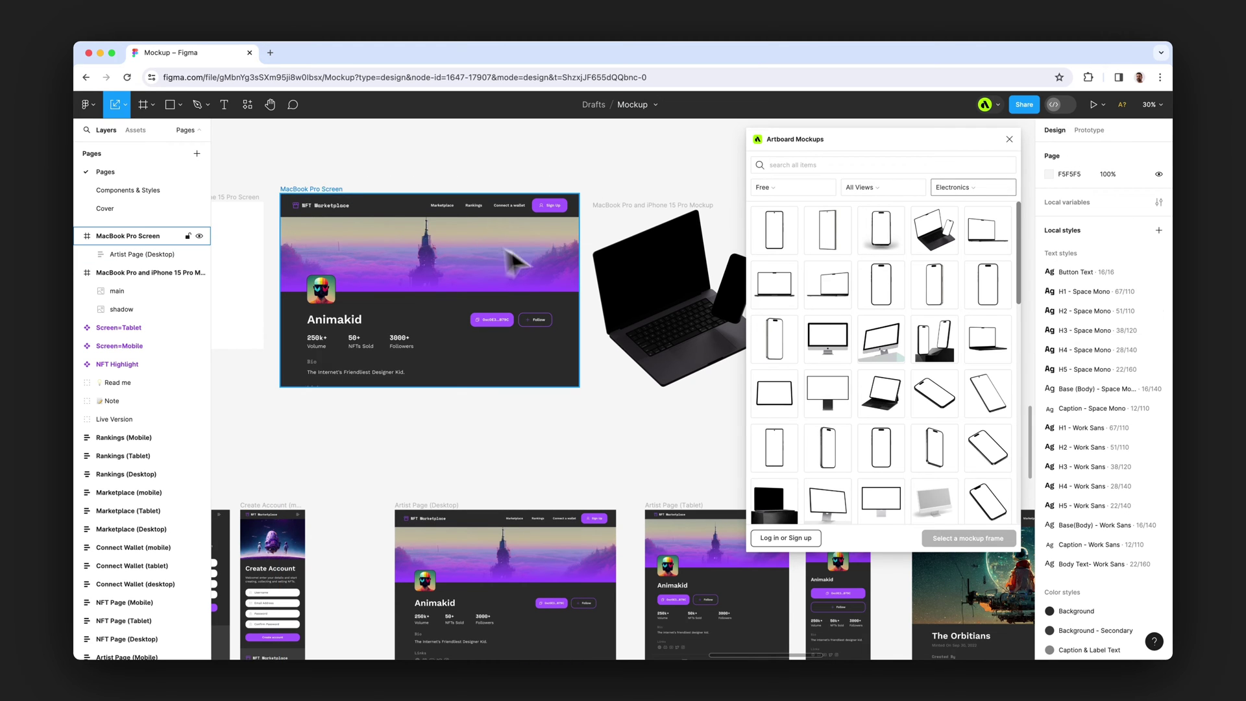
# Step: Render the MacBook Pro Screen frame onto the laptop display in the mockup
pyautogui.moveTo(848, 146); pyautogui.dragTo(779, 182)
pyautogui.click(314, 189)
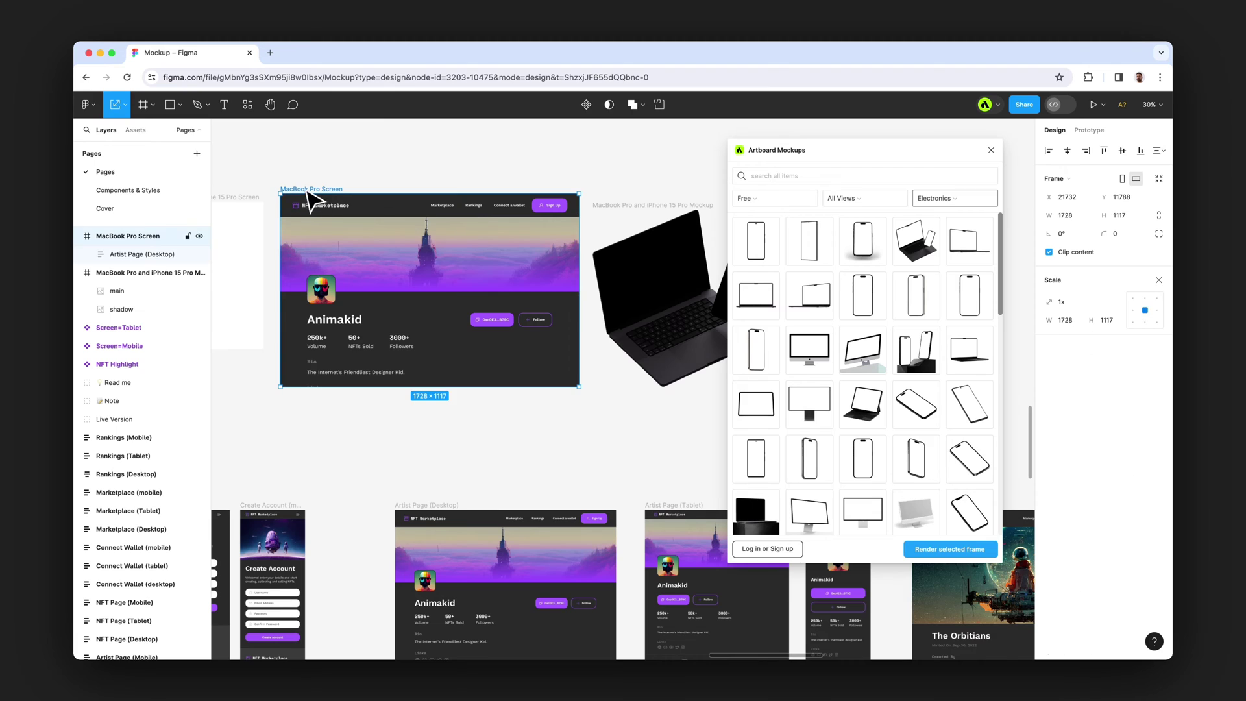
pyautogui.moveTo(533, 258); pyautogui.dragTo(494, 255)
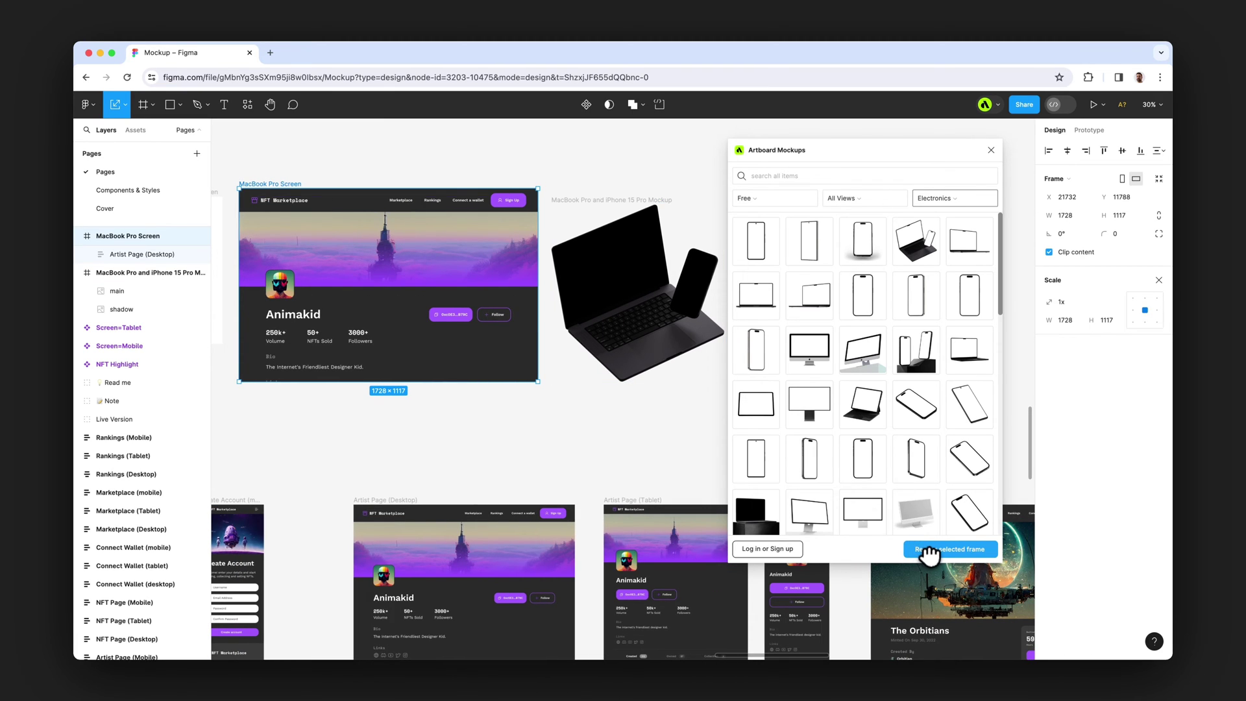
pyautogui.click(718, 482)
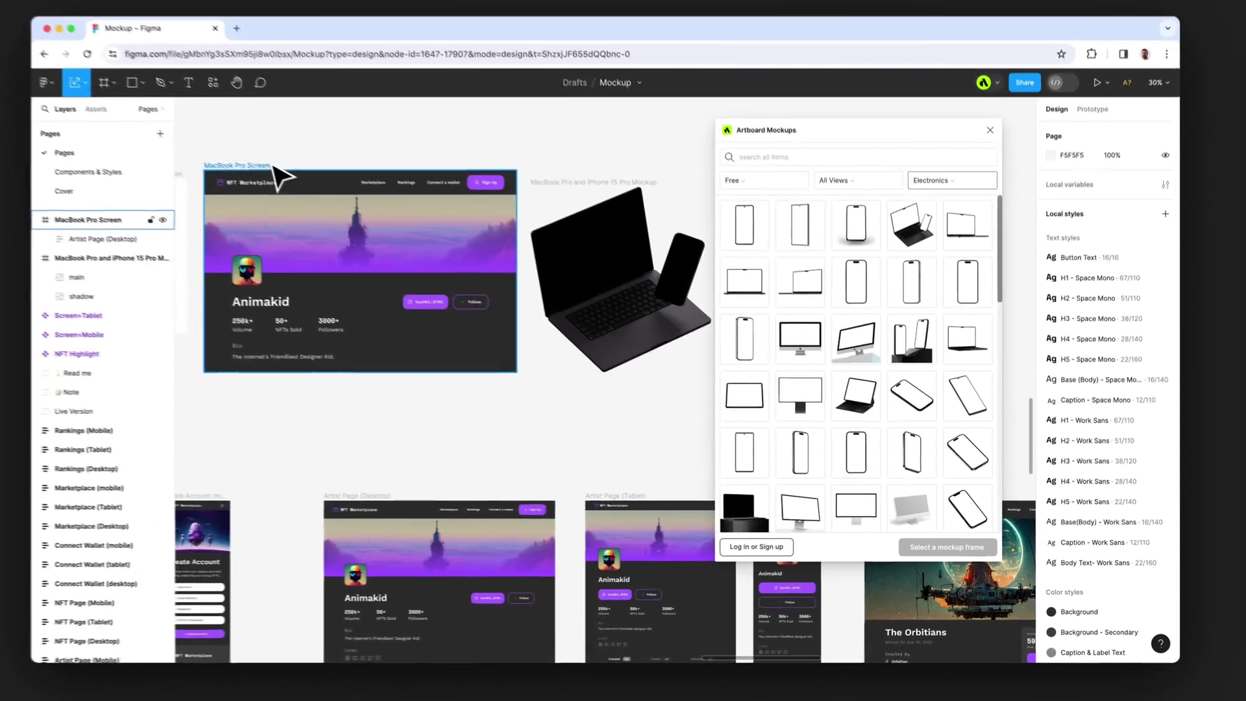
pyautogui.click(274, 168)
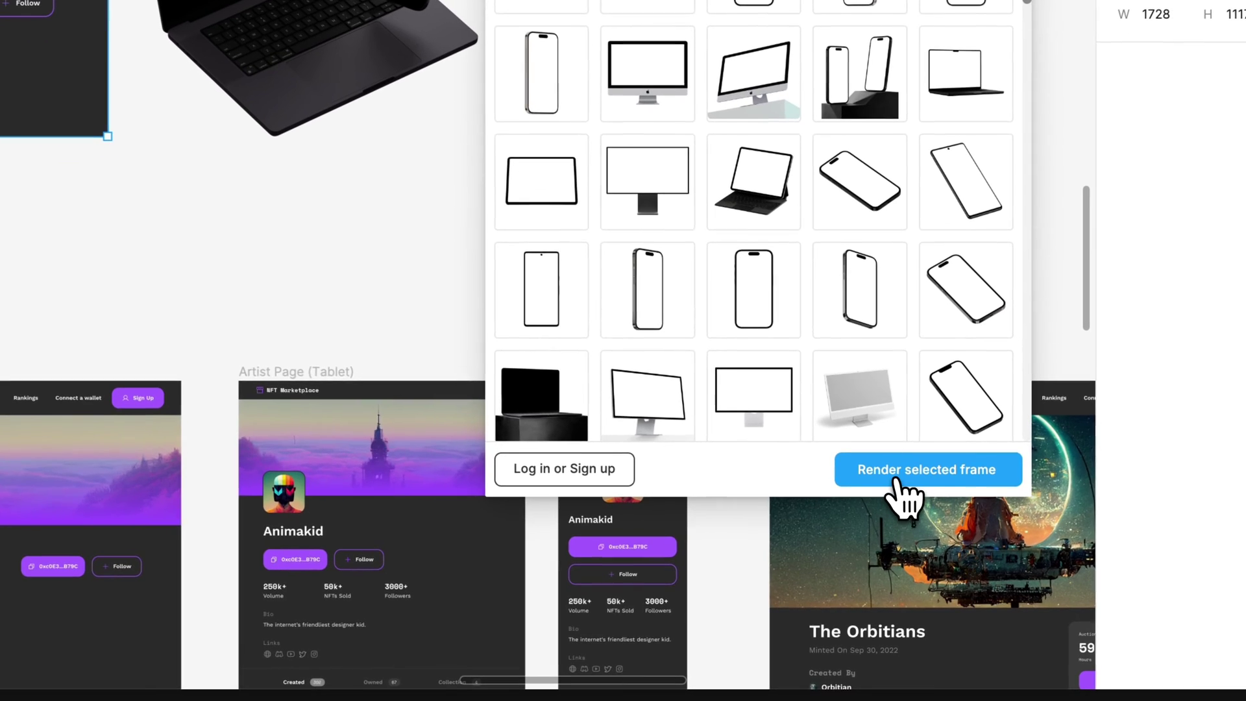
pyautogui.click(897, 480)
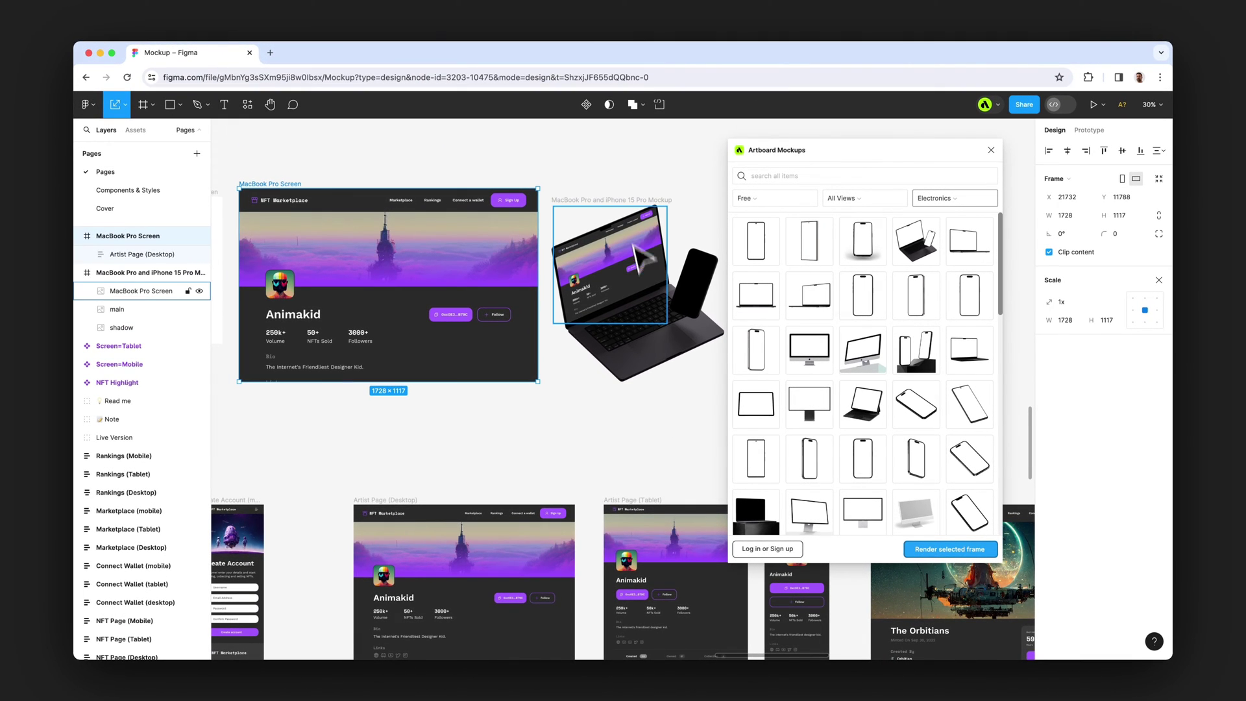
# Step: Select the rendered MacBook Pro Screen layer inside the mockup to examine it up close
pyautogui.click(637, 245)
pyautogui.scroll(5, 649, 260)
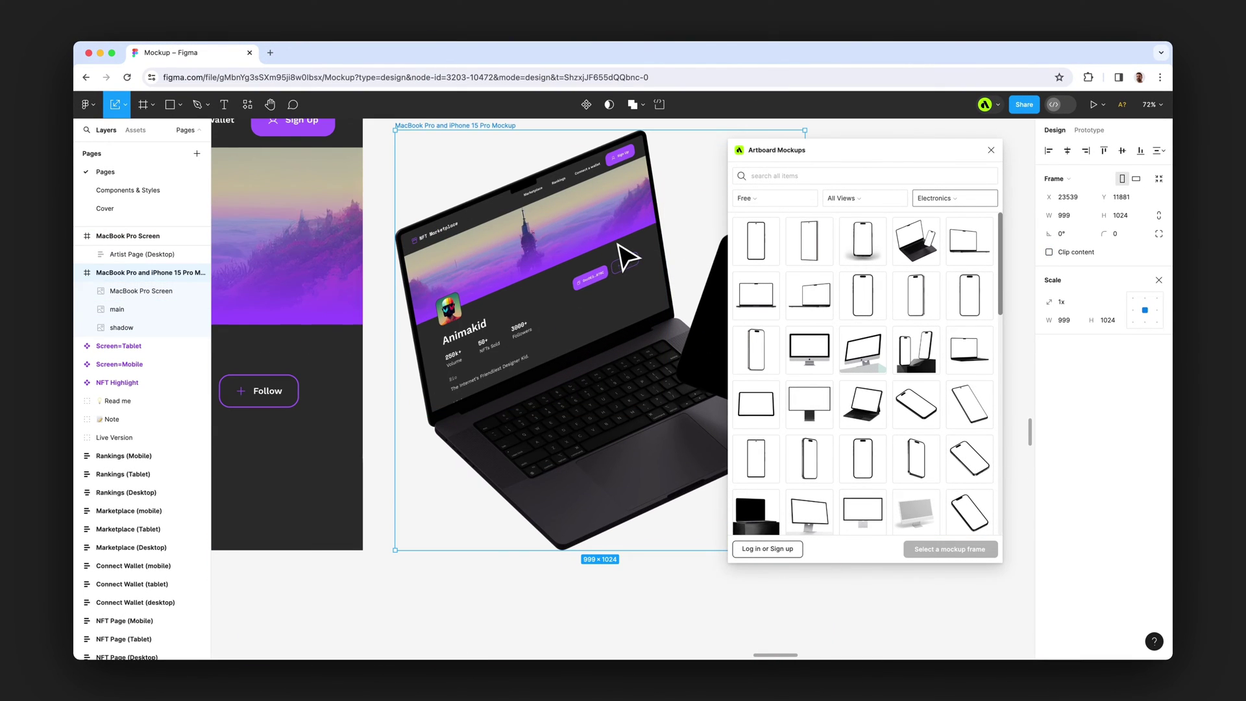
pyautogui.click(622, 254)
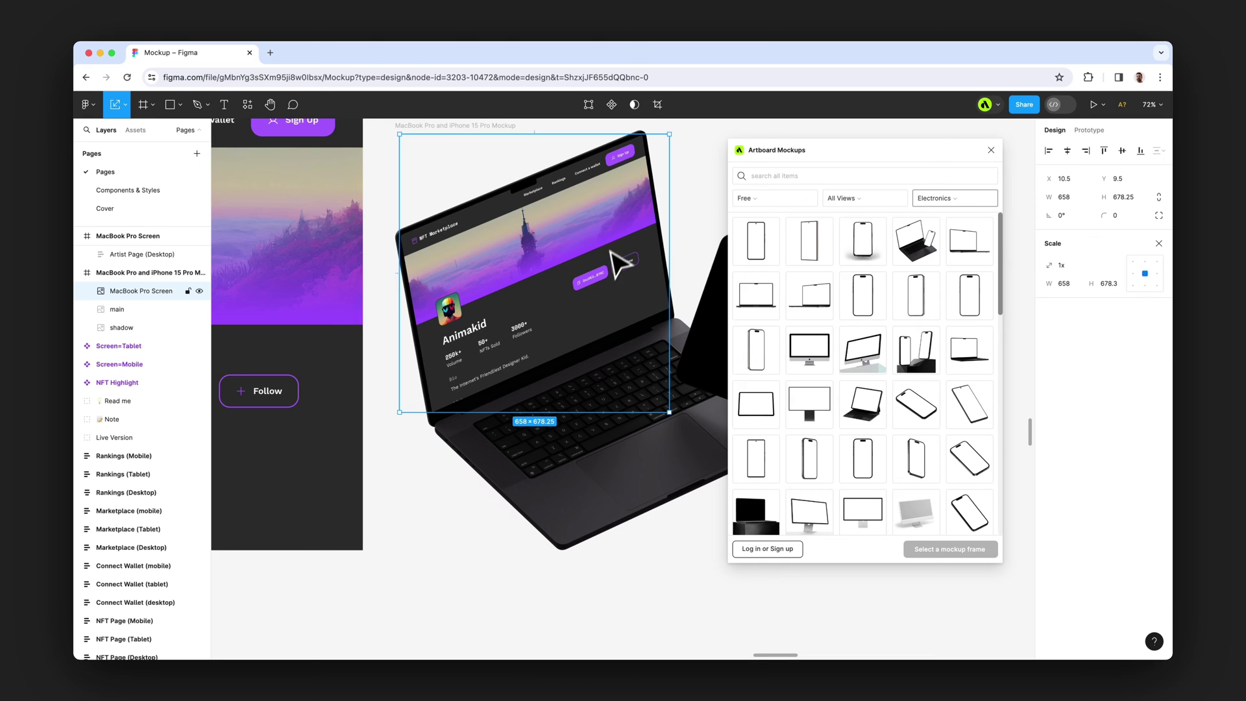
# Step: Examine the mockup's separate MacBook Pro Screen, main and shadow layers, undoing the accidental shift of the rendered screen
pyautogui.moveTo(618, 269); pyautogui.dragTo(644, 334)
pyautogui.press('super+z')
pyautogui.click(124, 311)
pyautogui.click(130, 327)
pyautogui.click(128, 315)
pyautogui.click(134, 294)
pyautogui.click(146, 275)
# Step: Place a copy of the Artist Page (Mobile) design inside the iPhone 15 Pro Screen frame
pyautogui.scroll(-10, 500, 334)
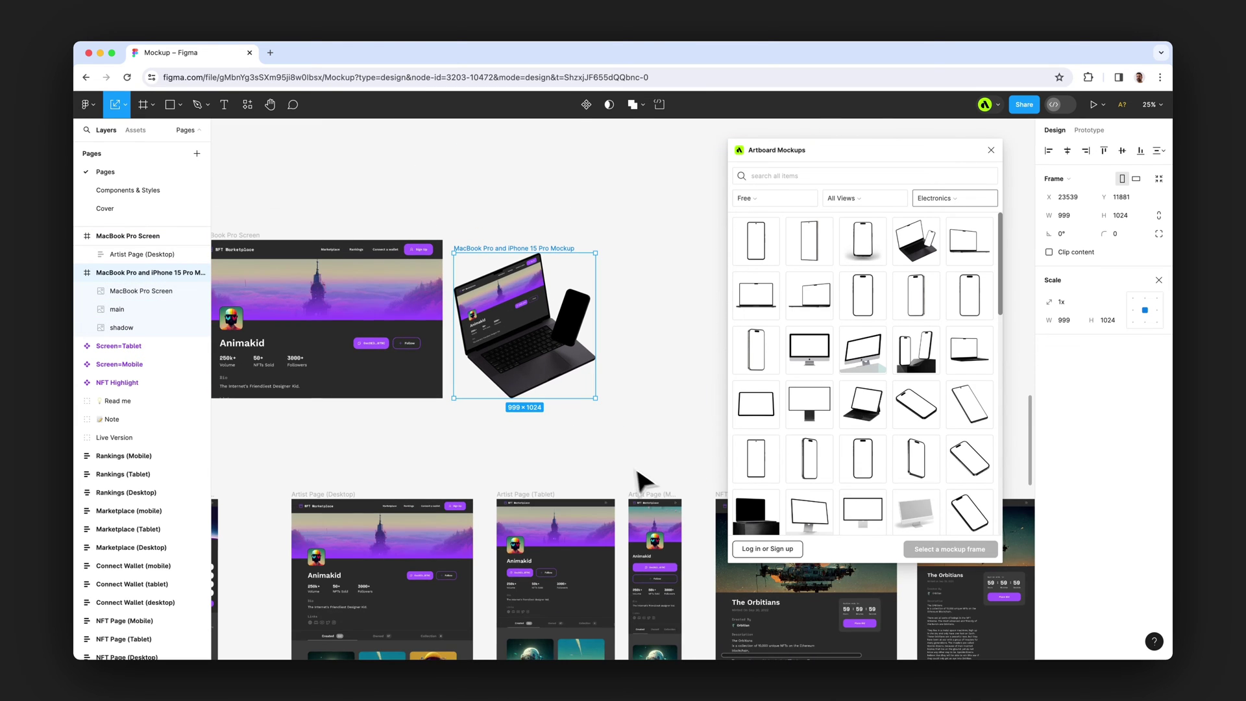
pyautogui.click(656, 500)
pyautogui.hscroll(-4, 634, 445)
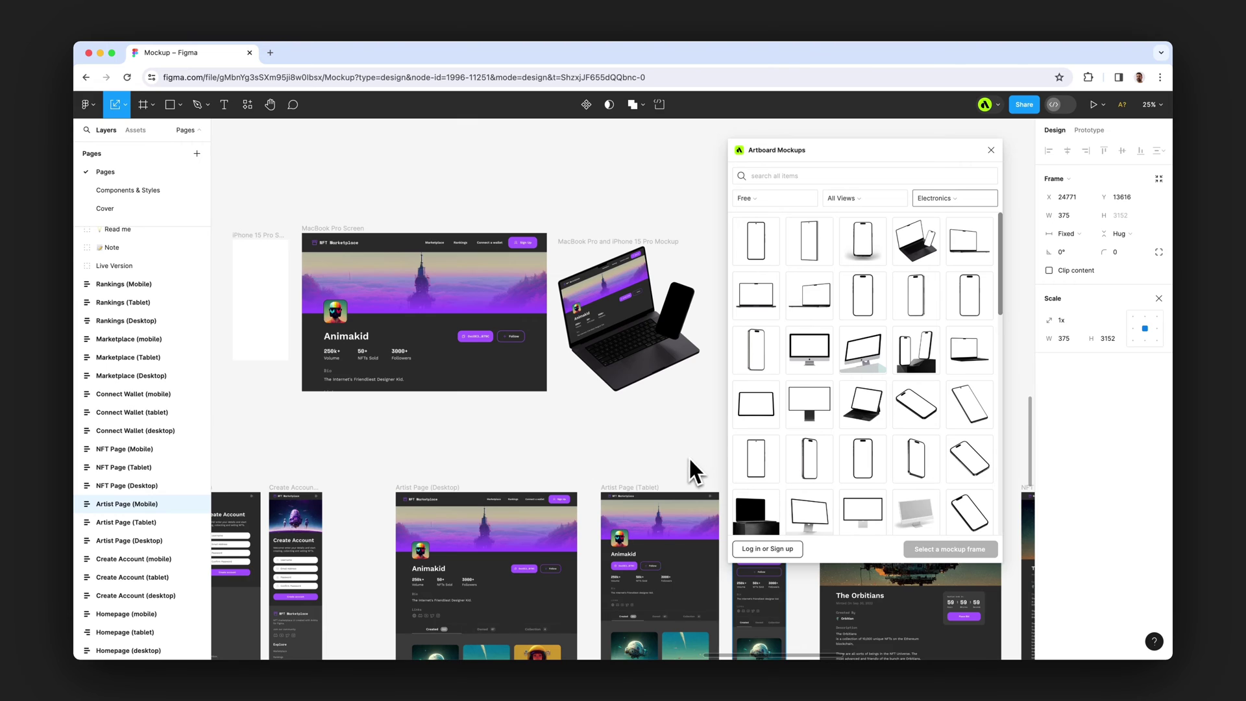
pyautogui.moveTo(686, 457); pyautogui.dragTo(627, 444)
pyautogui.keyDown('alt'); pyautogui.moveTo(705, 469); pyautogui.dragTo(501, 318); pyautogui.keyUp('alt')
# Step: Scale the copied Artist Page (Mobile) to a width of 393 and align it to the iPhone 15 Pro Screen frame's top edge
pyautogui.scroll(3, 500, 308)
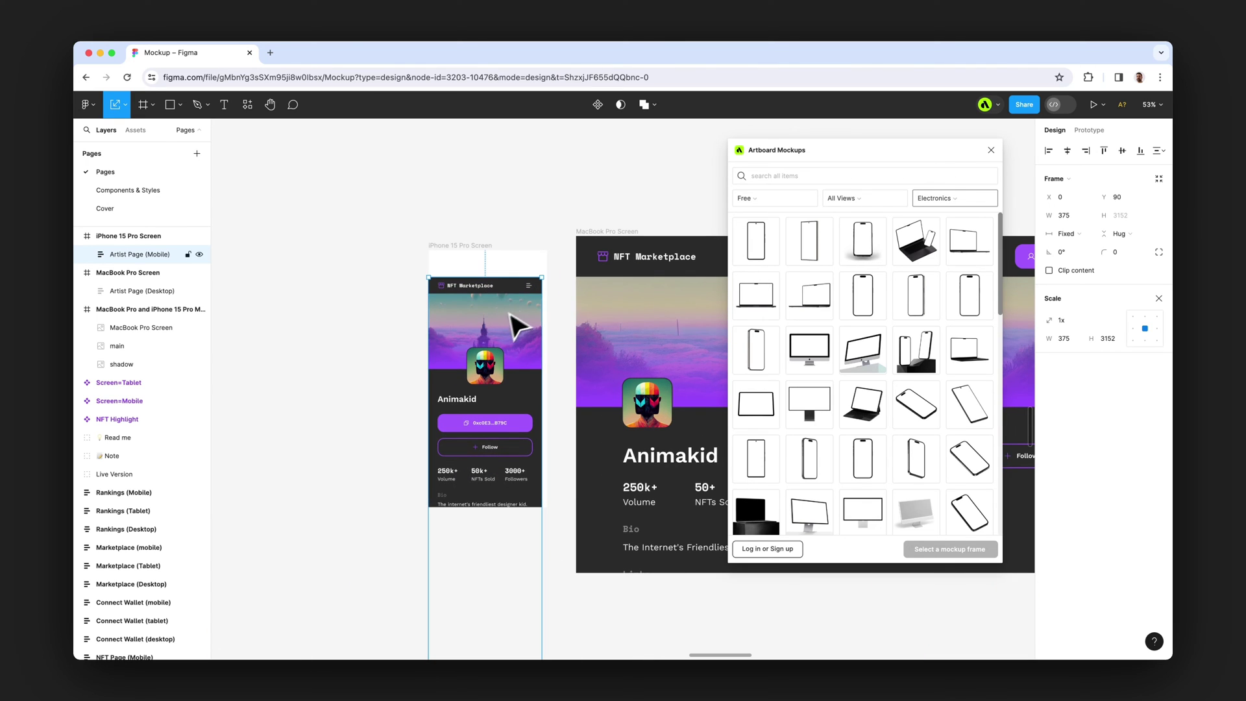
pyautogui.moveTo(540, 281); pyautogui.dragTo(547, 233)
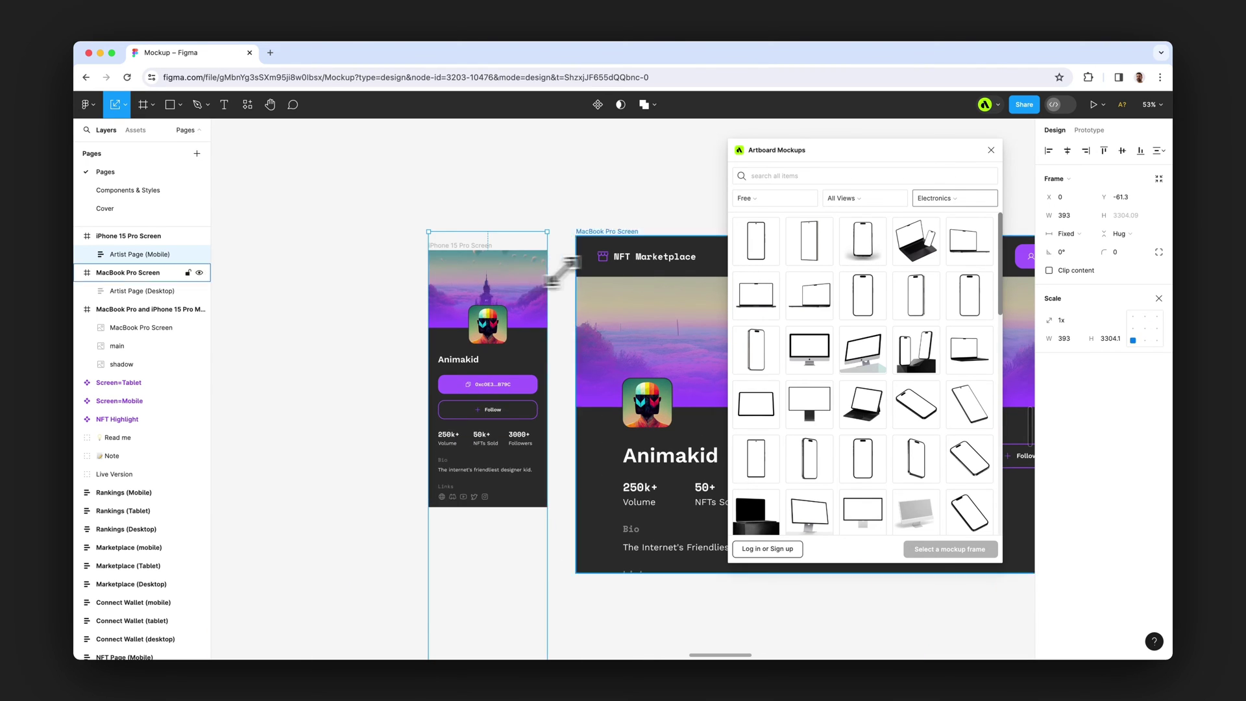
pyautogui.click(1104, 153)
pyautogui.click(544, 207)
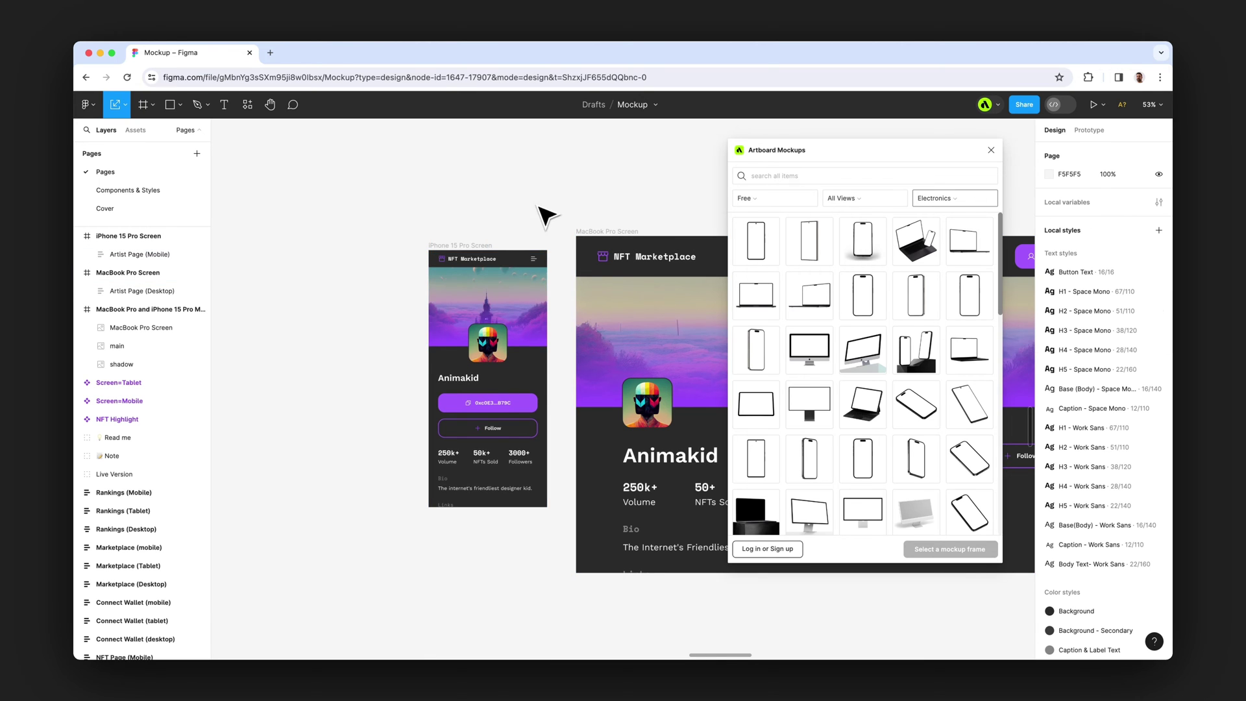
# Step: Move the MacBook Pro and iPhone 15 Pro mockup above the two screen frames on the canvas
pyautogui.moveTo(545, 209); pyautogui.dragTo(359, 296)
pyautogui.scroll(-5, 383, 270)
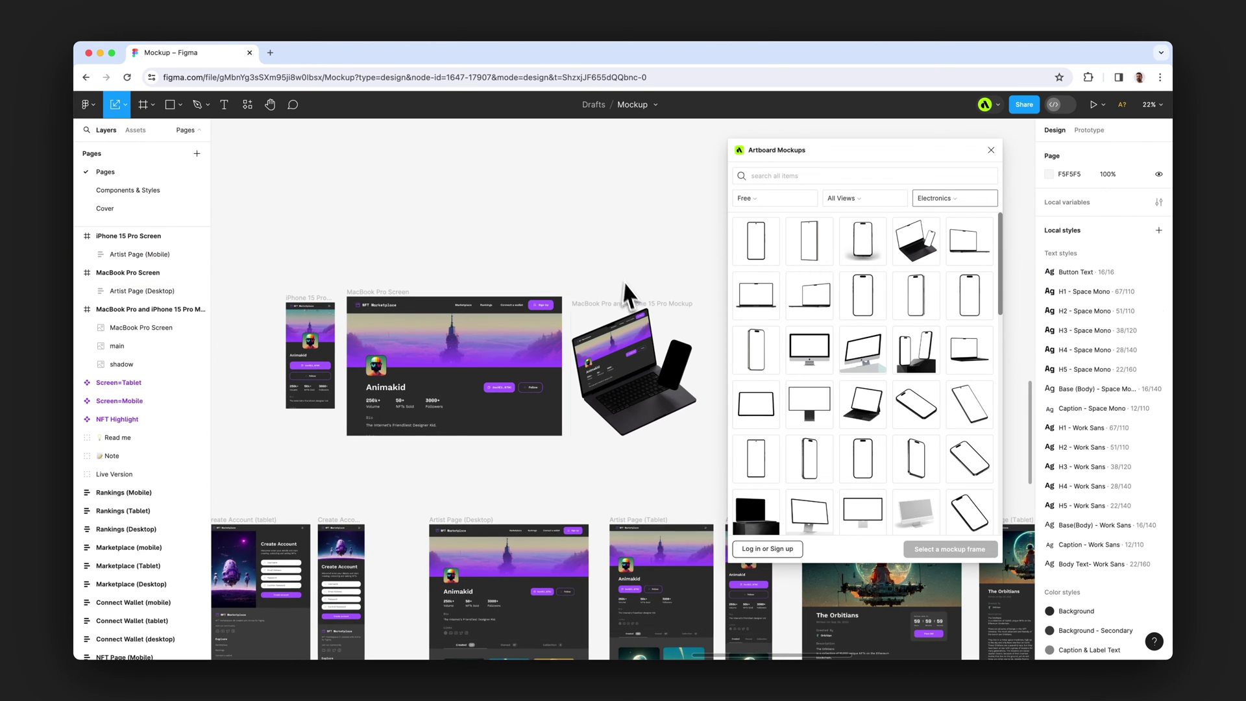
pyautogui.moveTo(626, 296); pyautogui.dragTo(354, 154)
pyautogui.scroll(5, 298, 256)
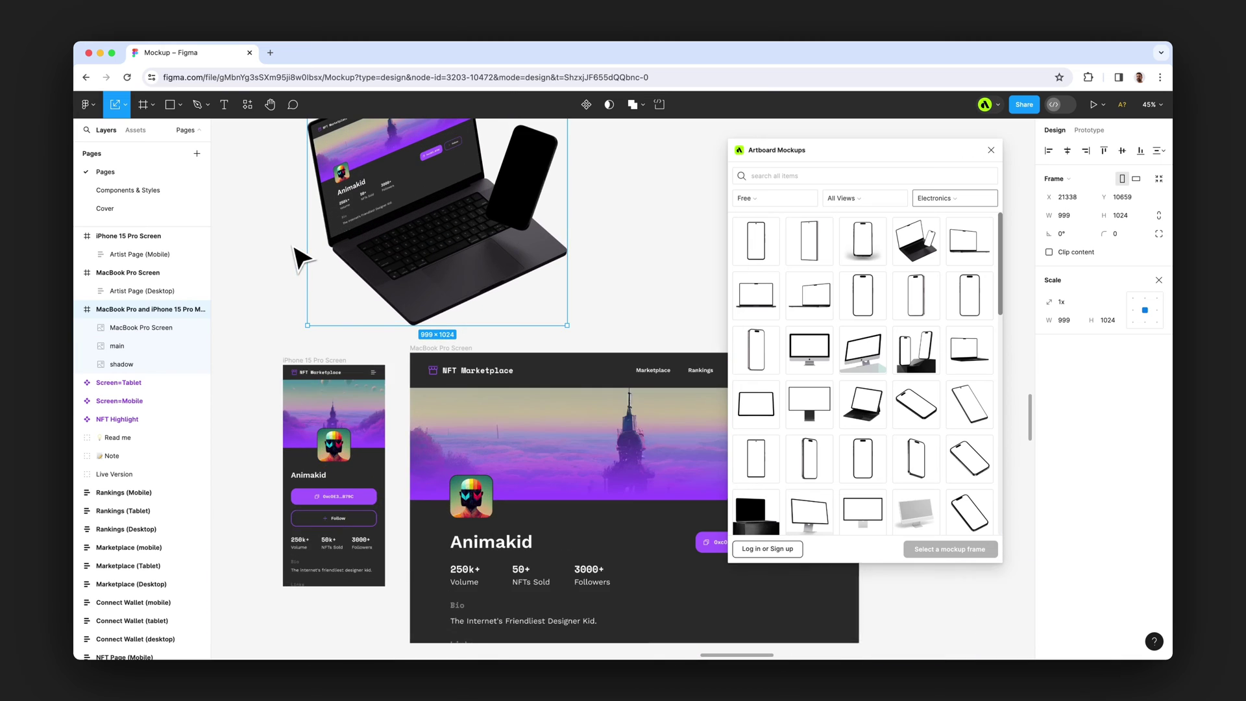
# Step: Render the iPhone 15 Pro Screen frame onto the phone display in the mockup
pyautogui.moveTo(420, 315); pyautogui.dragTo(465, 315)
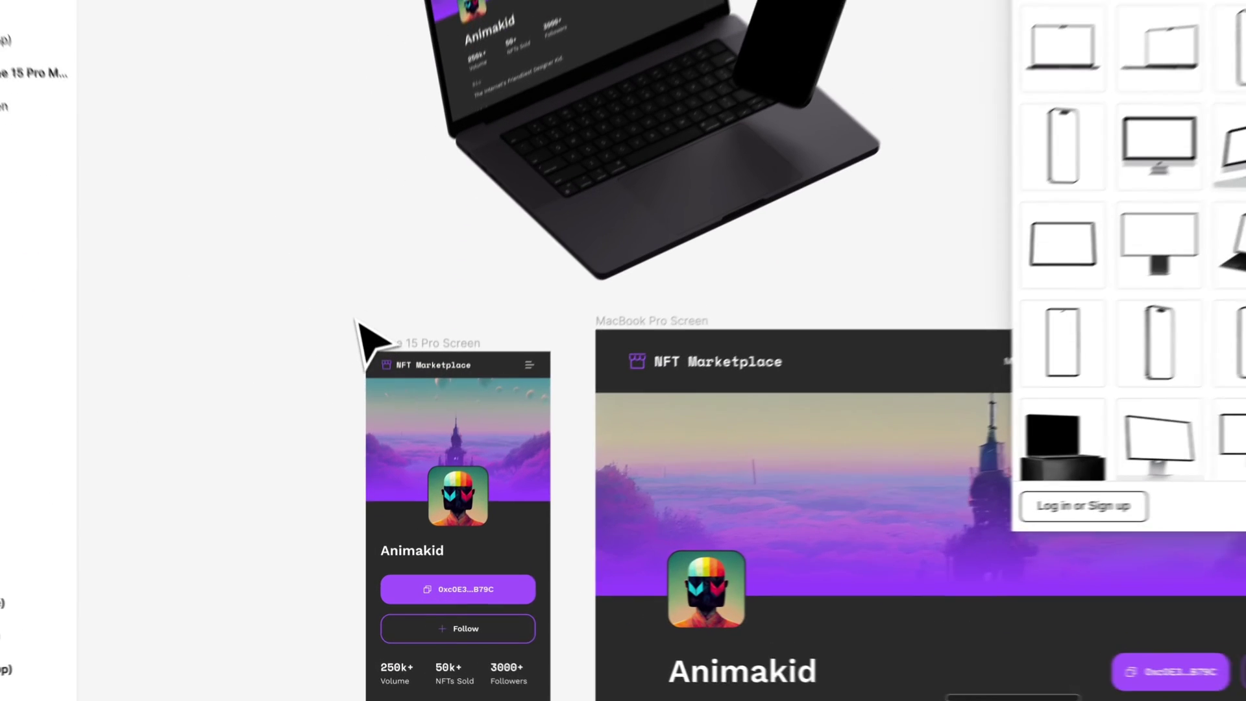
pyautogui.click(391, 459)
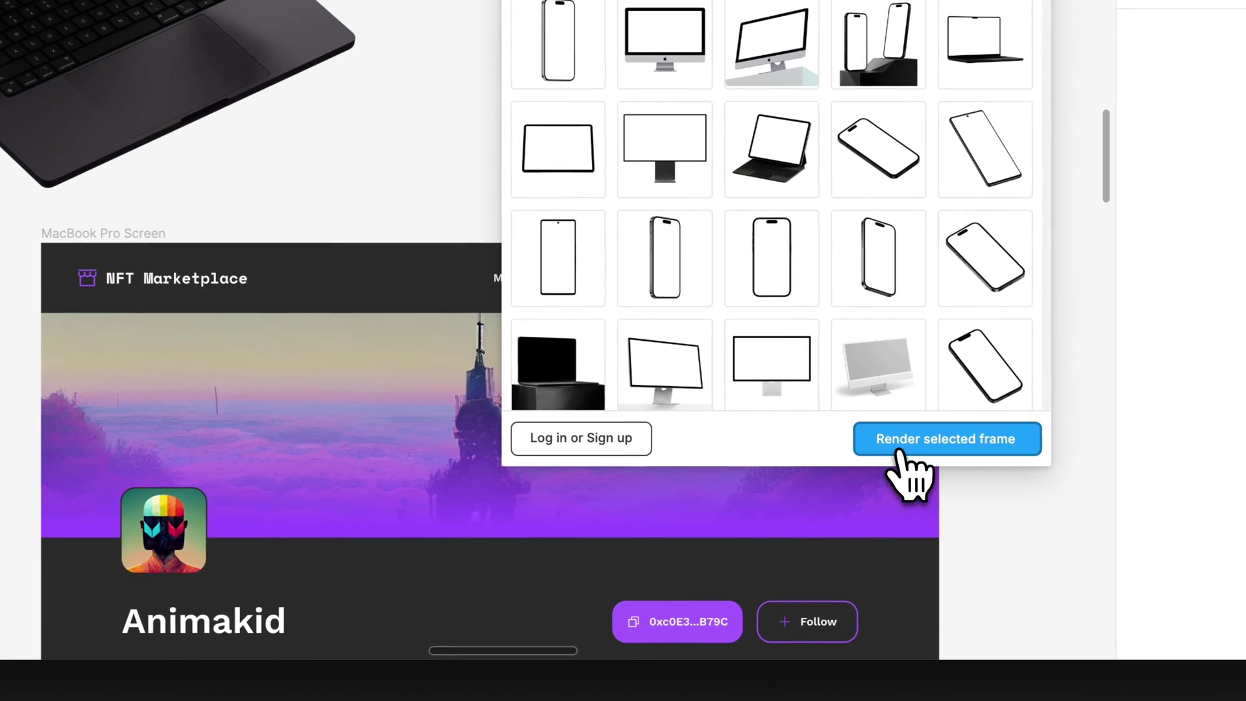
pyautogui.click(901, 452)
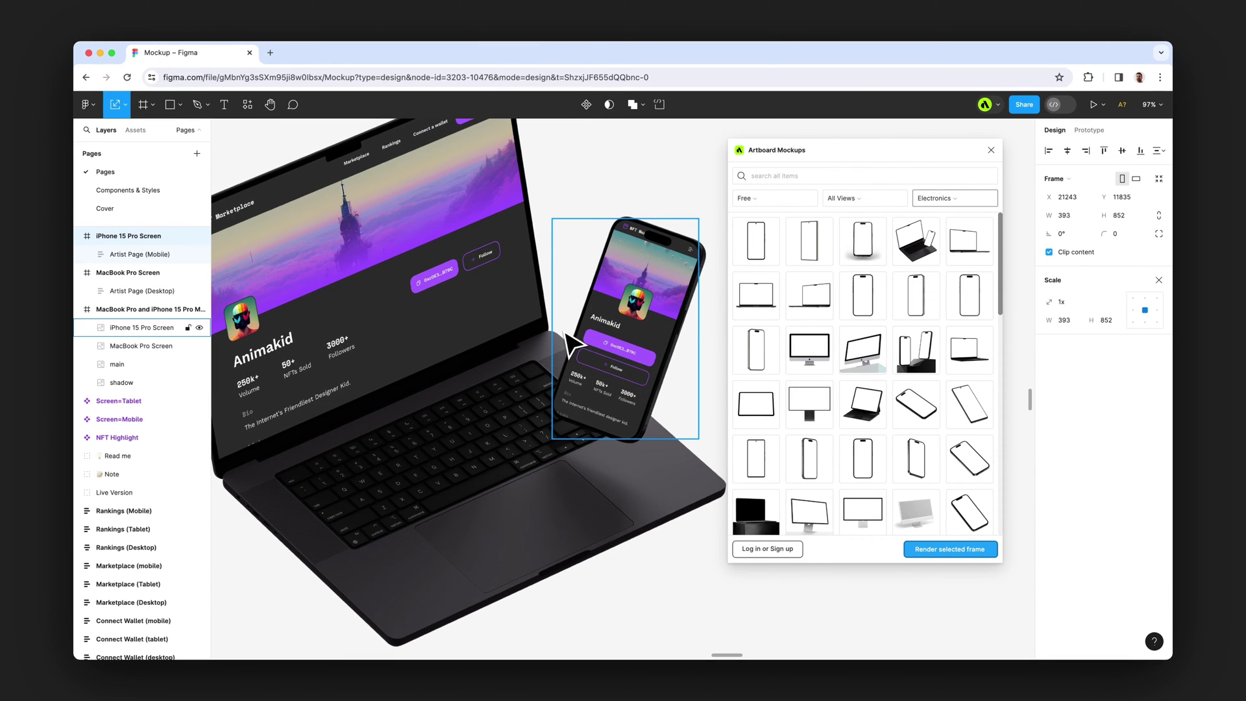
# Step: Draw an 1826 × 1266 frame on the empty canvas beside the device mockup
pyautogui.scroll(-5, 571, 344)
pyautogui.moveTo(476, 228); pyautogui.dragTo(321, 191)
pyautogui.click(531, 242)
pyautogui.moveTo(535, 247); pyautogui.dragTo(616, 346)
pyautogui.scroll(-4, 370, 255)
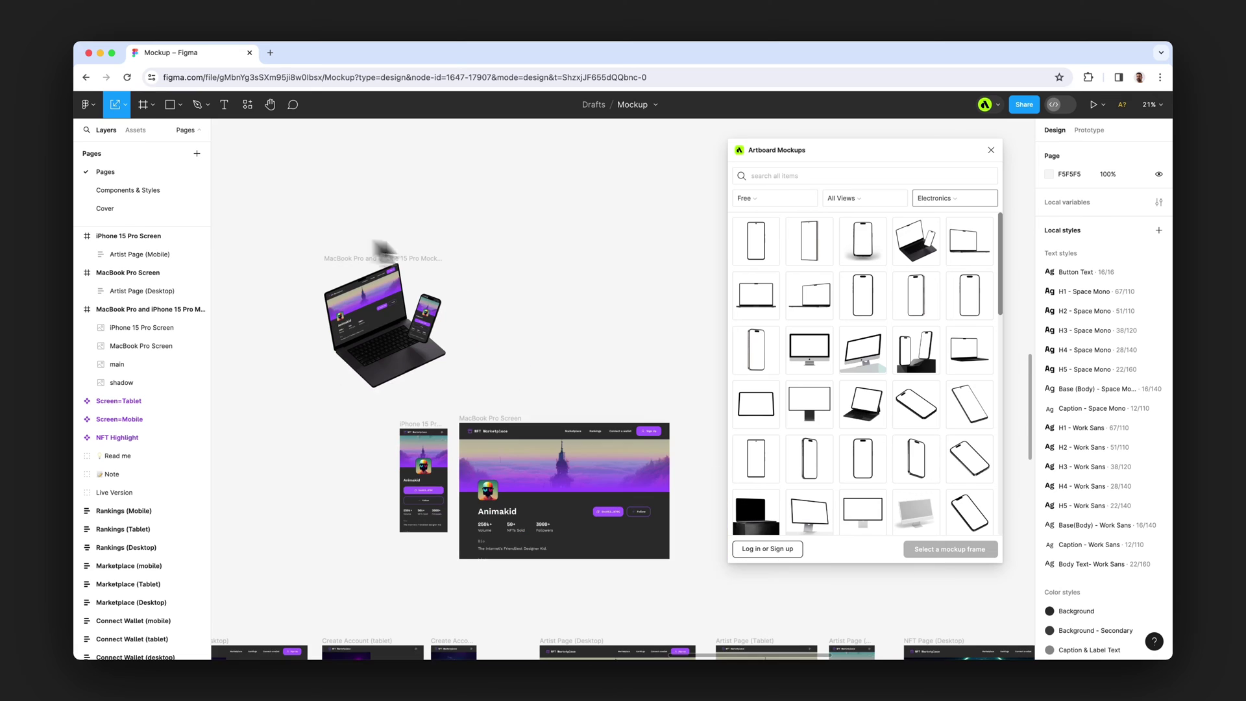
pyautogui.press('f')
pyautogui.moveTo(628, 289)
pyautogui.mouseDown()
pyautogui.moveTo(731, 364)
pyautogui.moveTo(627, 317)
pyautogui.moveTo(721, 345)
pyautogui.mouseUp()
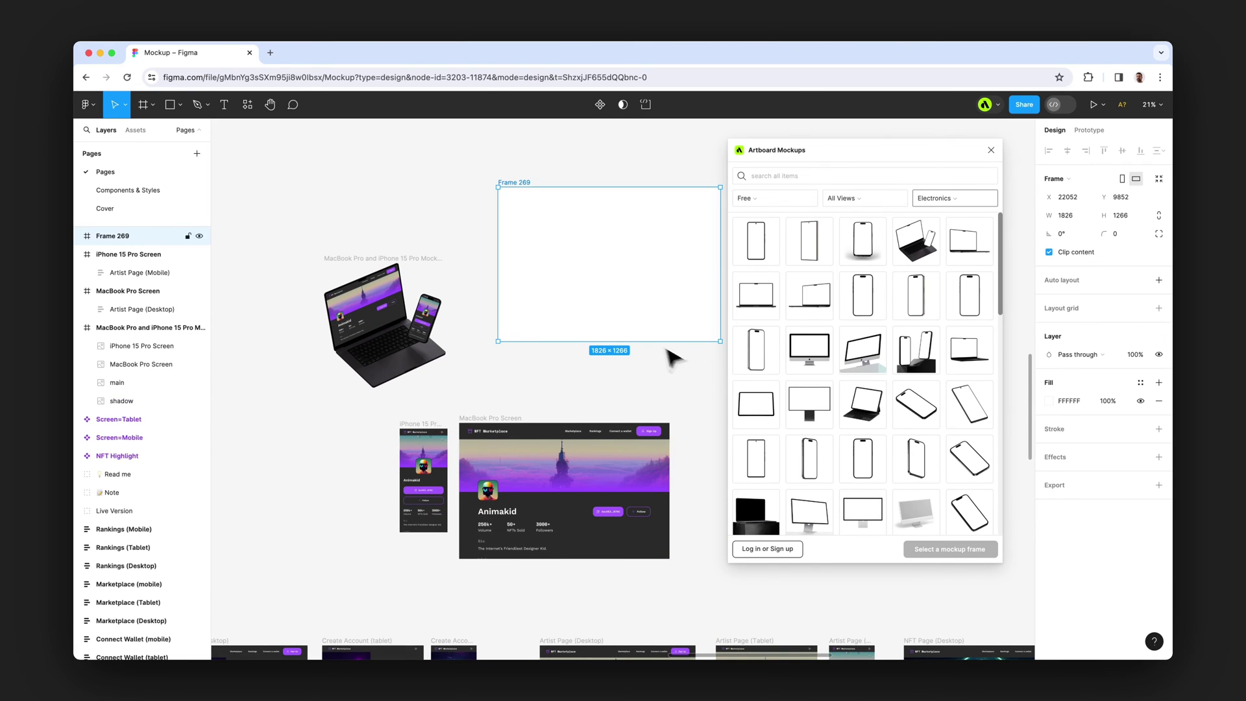
# Step: Move the MacBook Pro and iPhone 15 Pro mockup into the new 1826 × 1266 frame
pyautogui.hscroll(3, 662, 347)
pyautogui.moveTo(310, 292); pyautogui.dragTo(510, 254)
pyautogui.scroll(1, 511, 273)
pyautogui.scroll(3, 506, 266)
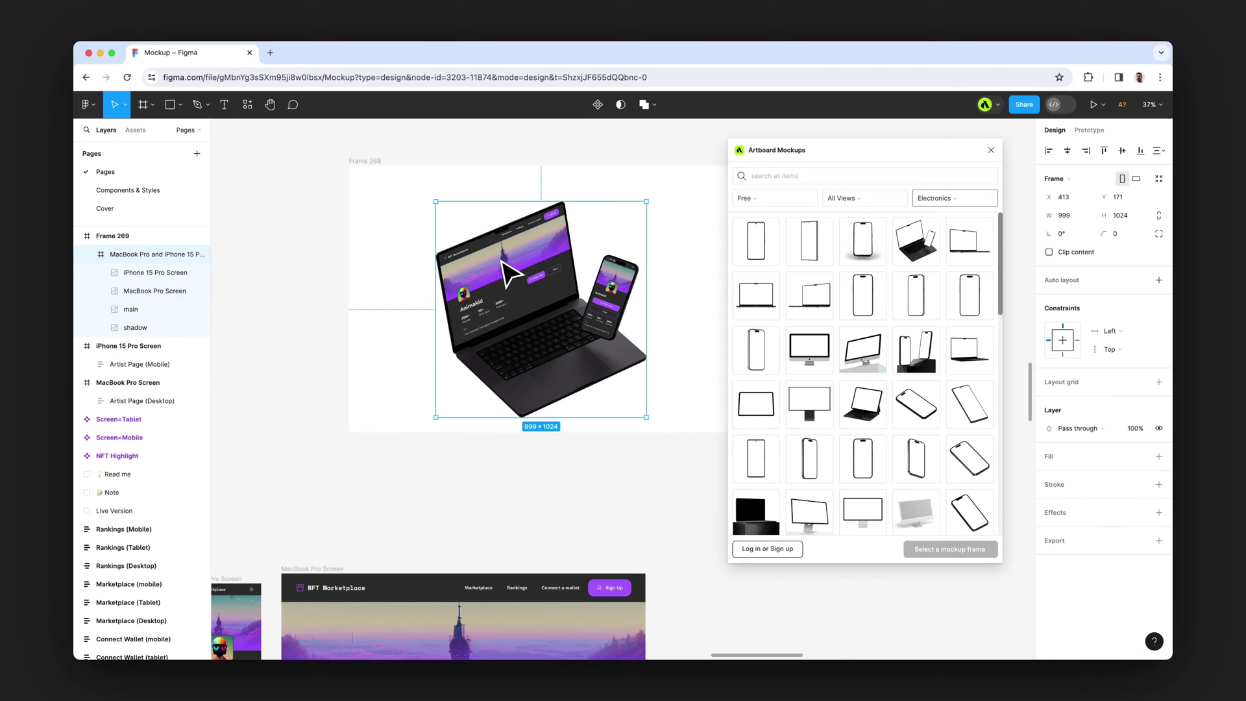
# Step: Set the fill colour of the frame behind the mockup to the grey 676767
pyautogui.click(383, 174)
pyautogui.click(1050, 401)
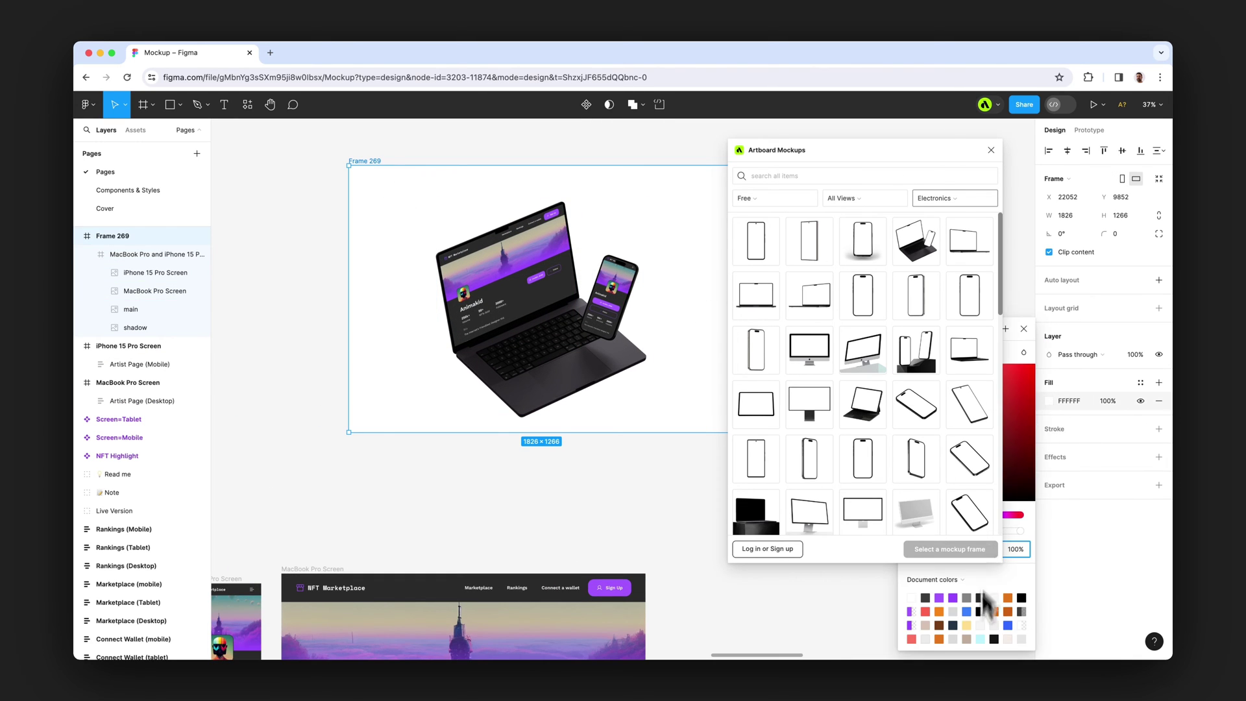
pyautogui.moveTo(886, 156); pyautogui.dragTo(782, 156)
pyautogui.moveTo(918, 390); pyautogui.dragTo(871, 452)
pyautogui.click(1026, 331)
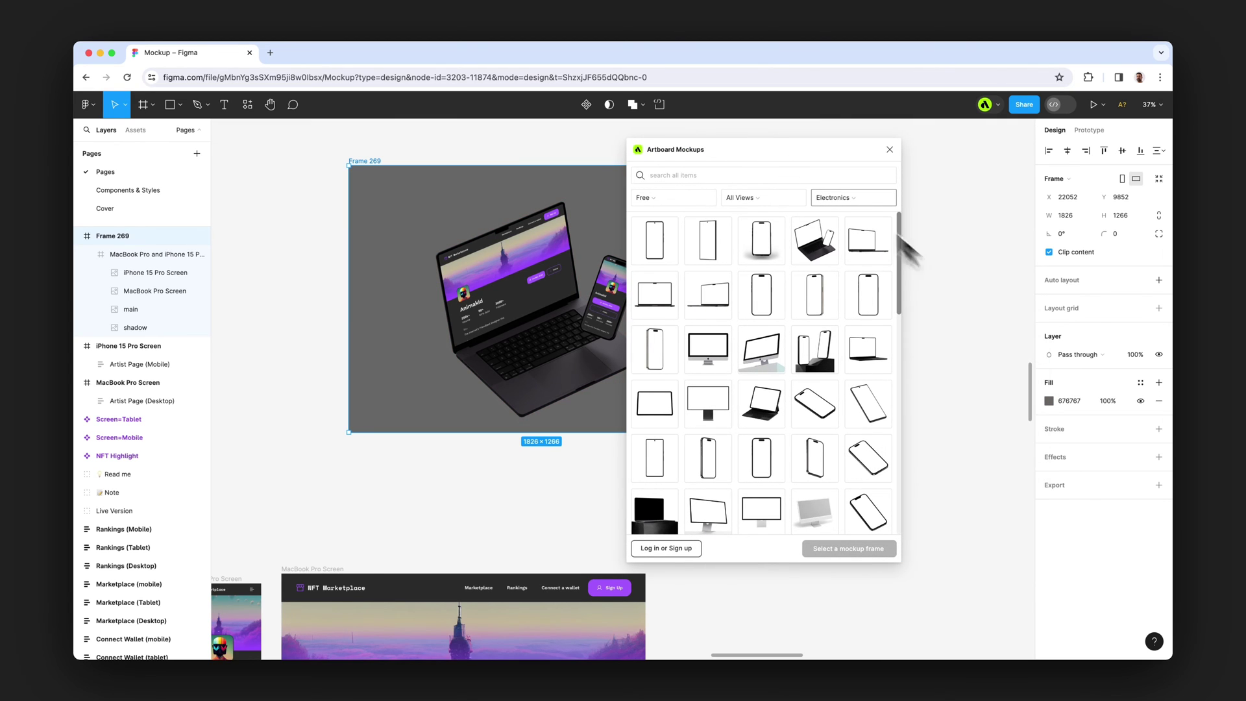
# Step: Center the device mockup within its grey background frame and examine the rendered laptop and phone screens up close
pyautogui.moveTo(788, 149); pyautogui.dragTo(1001, 181)
pyautogui.scroll(2, 665, 198)
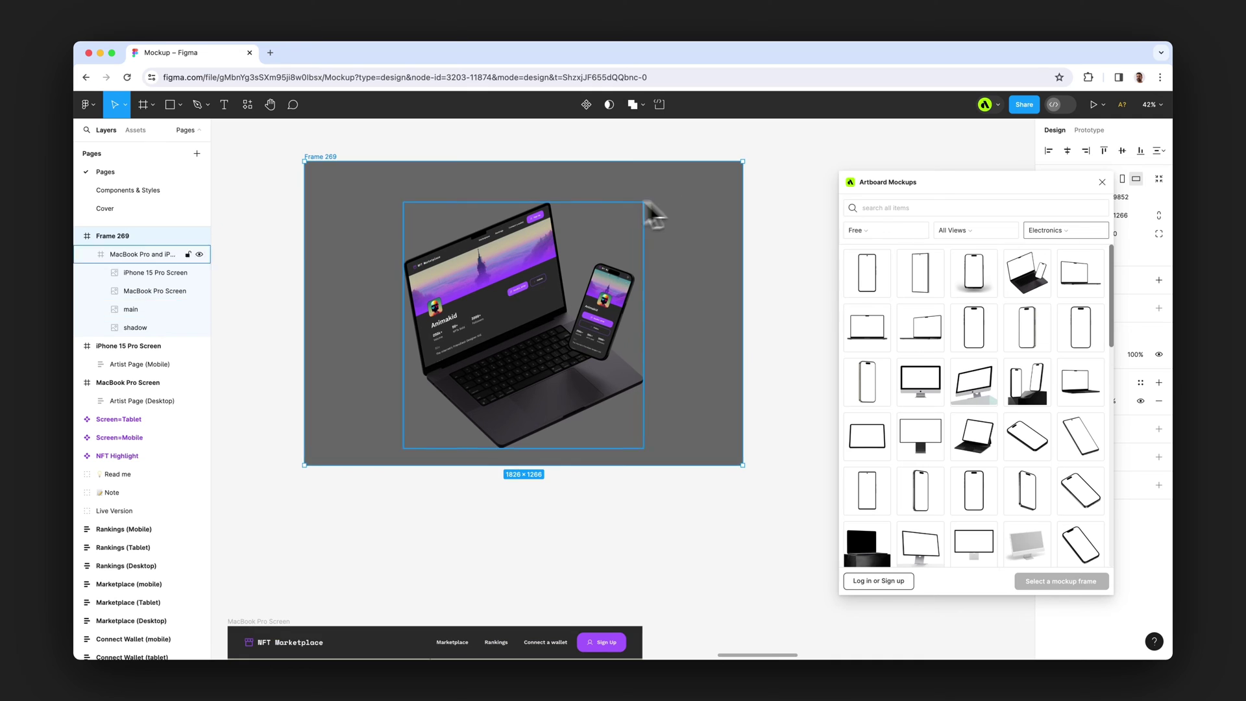
pyautogui.click(519, 155)
pyautogui.moveTo(529, 253)
pyautogui.mouseDown()
pyautogui.moveTo(520, 230)
pyautogui.moveTo(545, 258)
pyautogui.moveTo(534, 241)
pyautogui.mouseUp()
pyautogui.scroll(10, 543, 254)
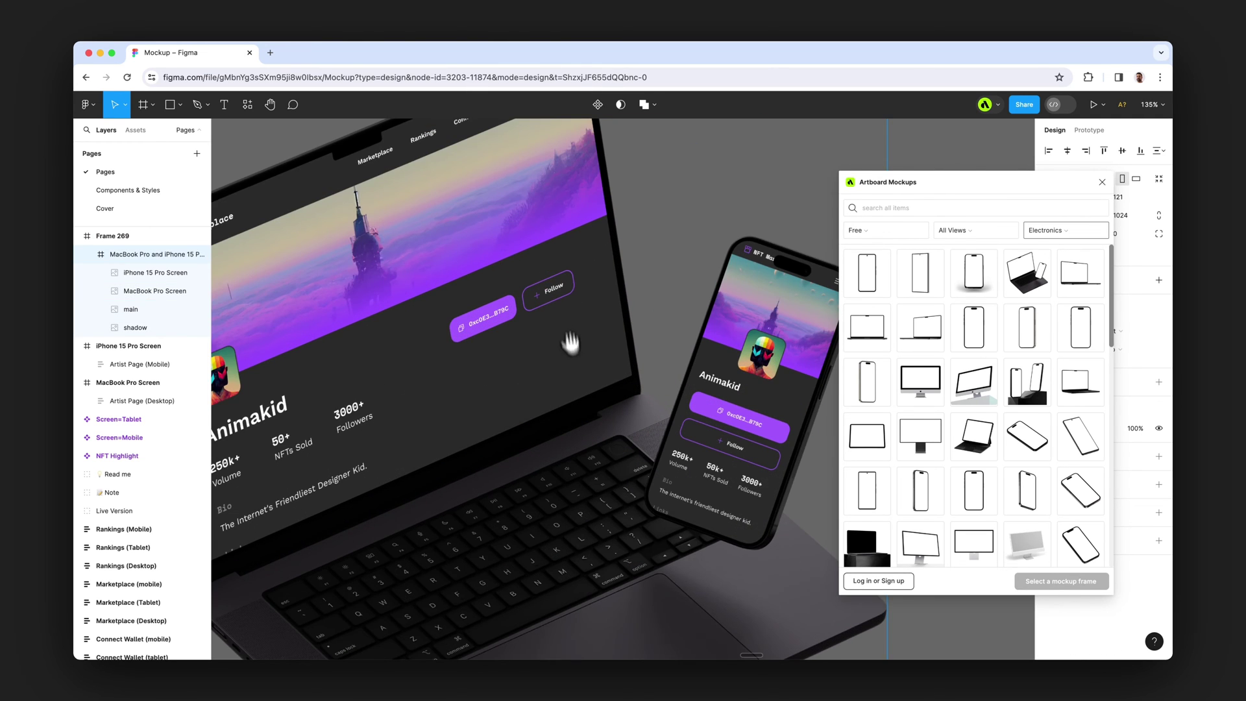
pyautogui.scroll(-10, 575, 364)
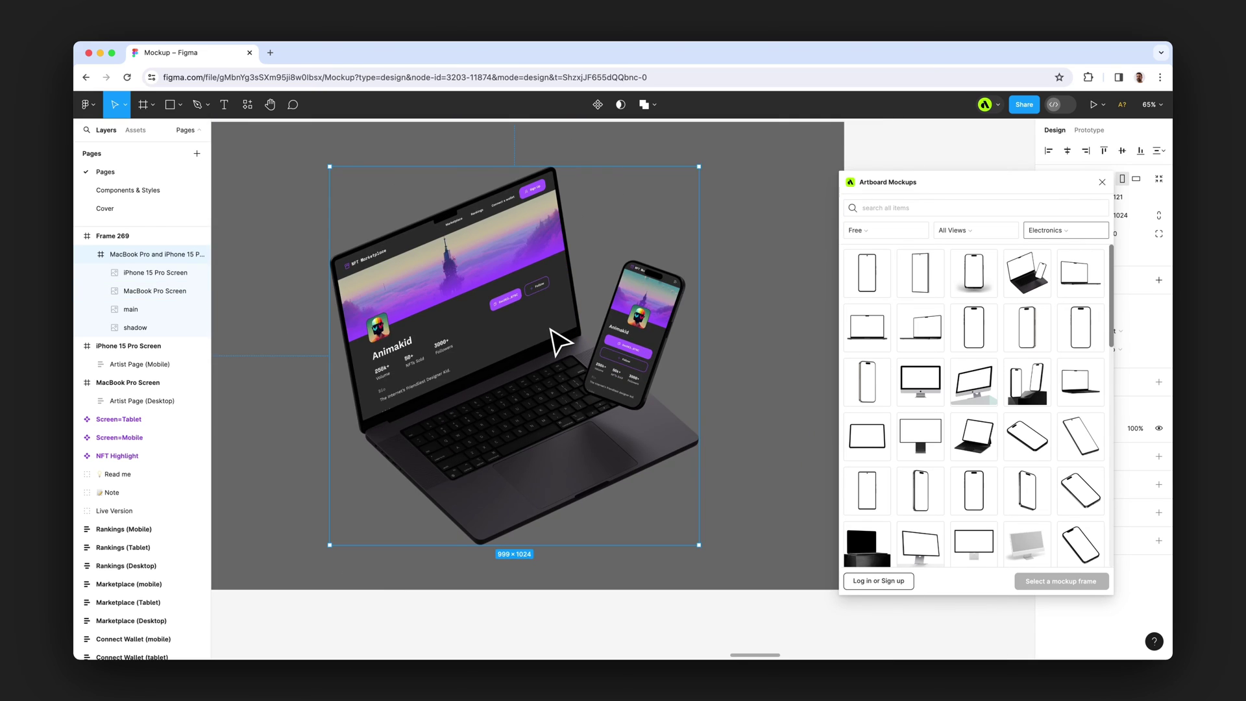
pyautogui.scroll(-3, 551, 329)
# Step: Set the plugin's Free filter to All and link the plugin to an Artboard Studio account
pyautogui.click(288, 164)
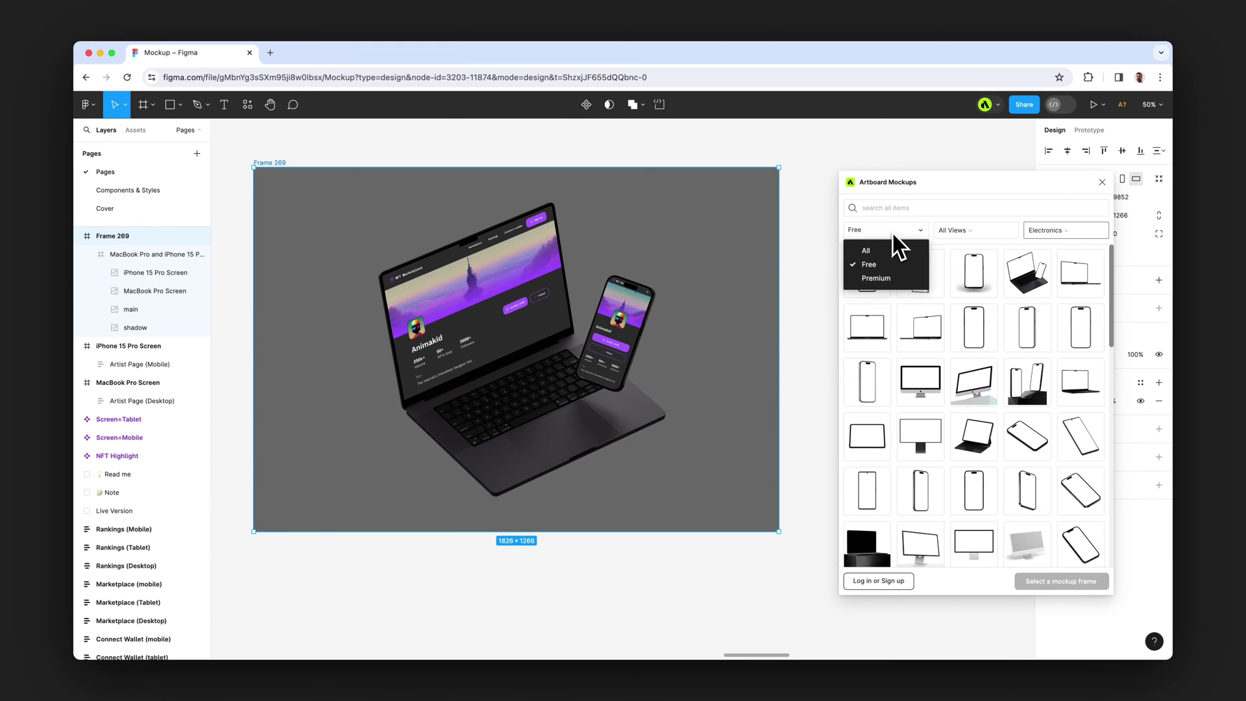
pyautogui.click(891, 250)
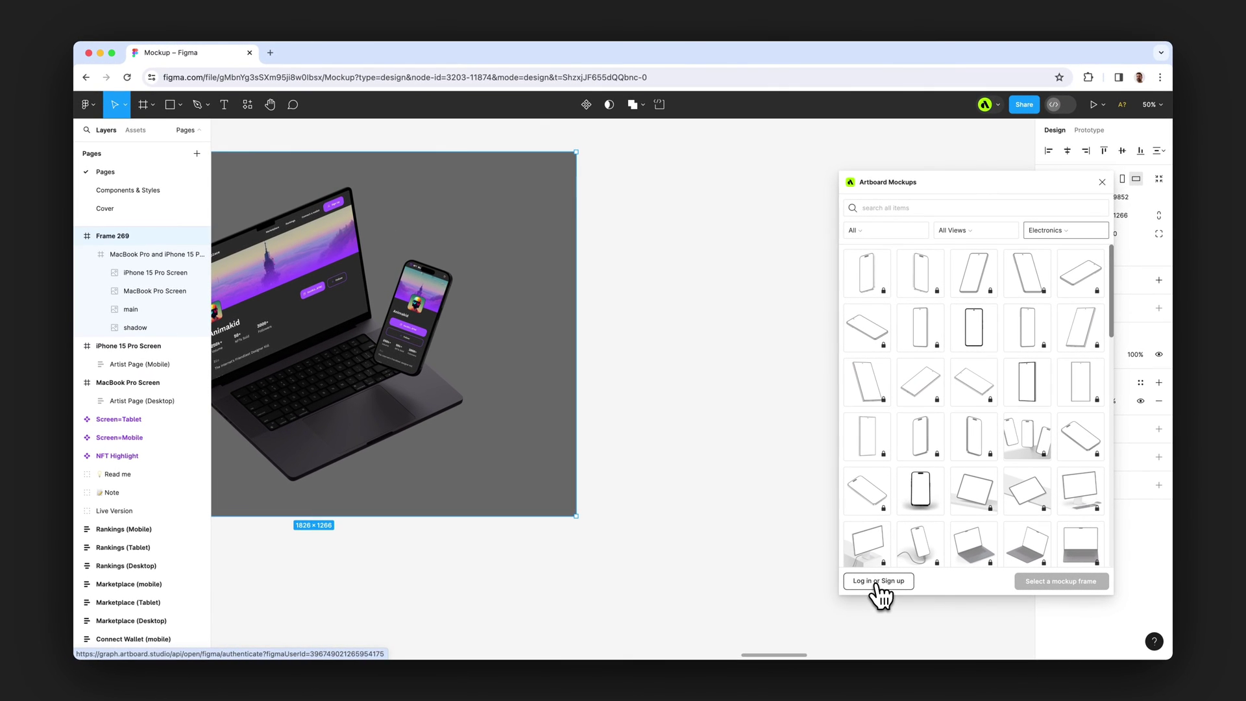
pyautogui.click(879, 582)
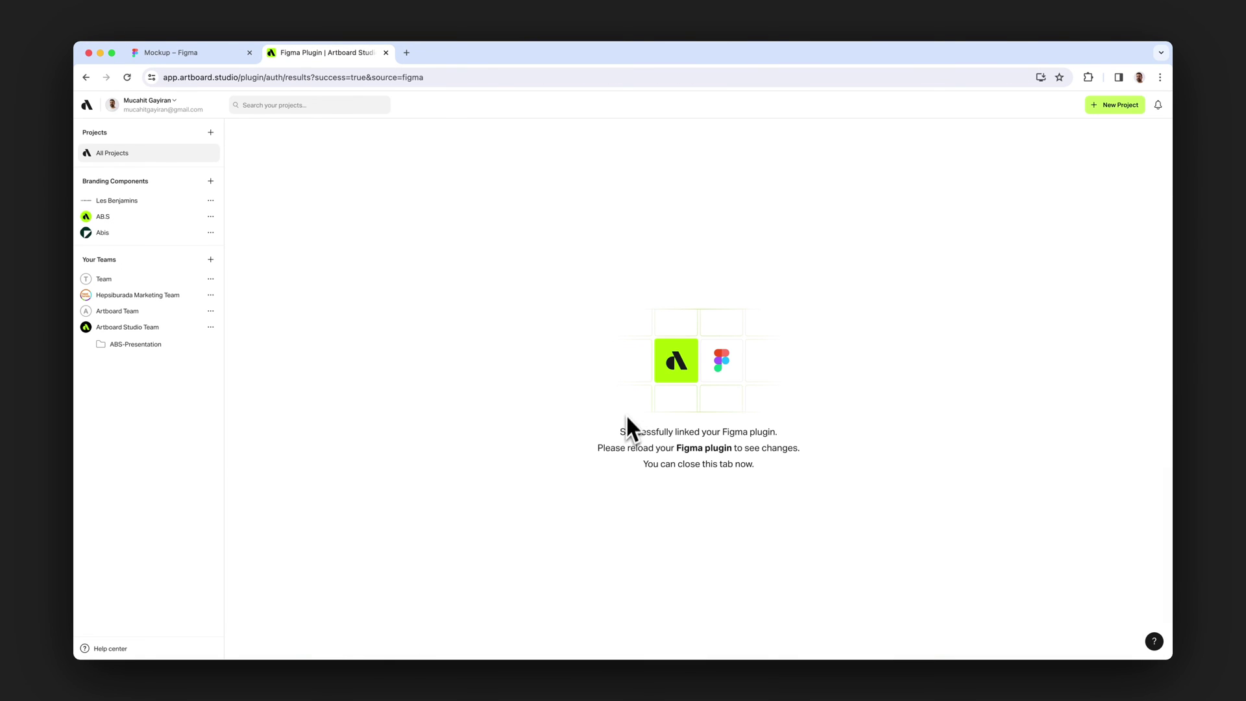
pyautogui.moveTo(620, 430); pyautogui.dragTo(753, 462)
pyautogui.click(756, 462)
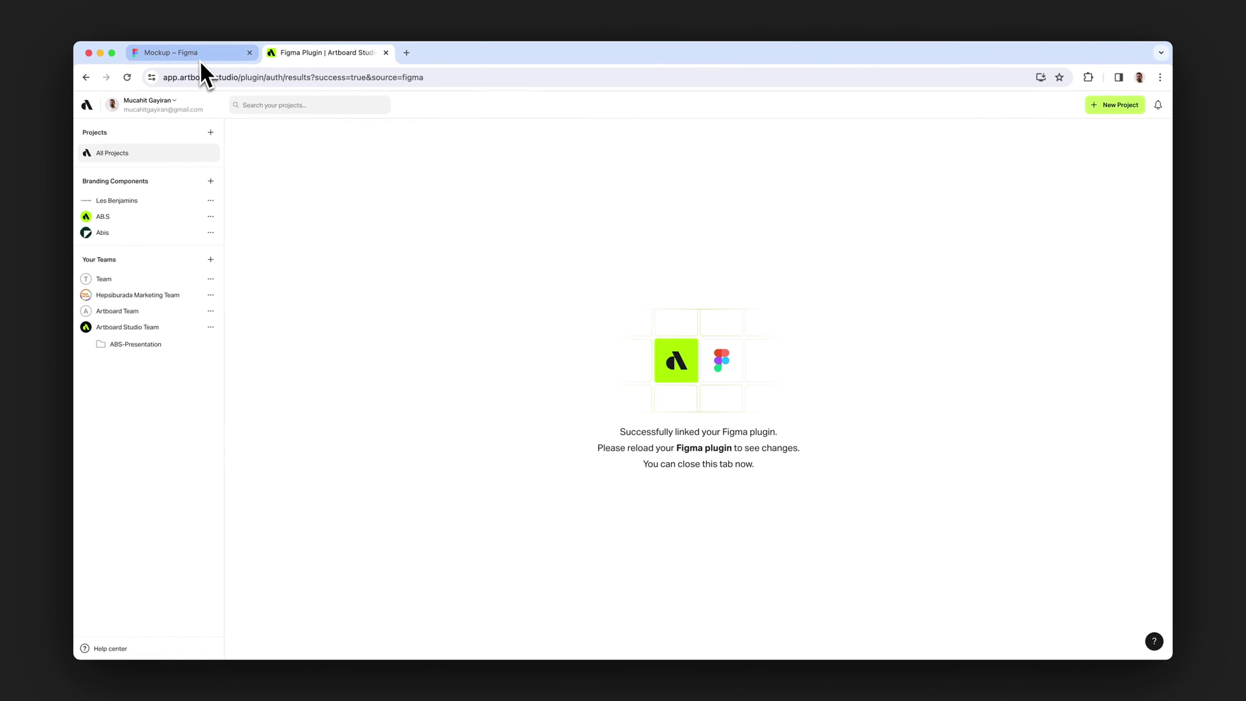
# Step: Return to the Figma Mockup file and reload the Artboard Mockups plugin so the account link takes effect
pyautogui.click(200, 58)
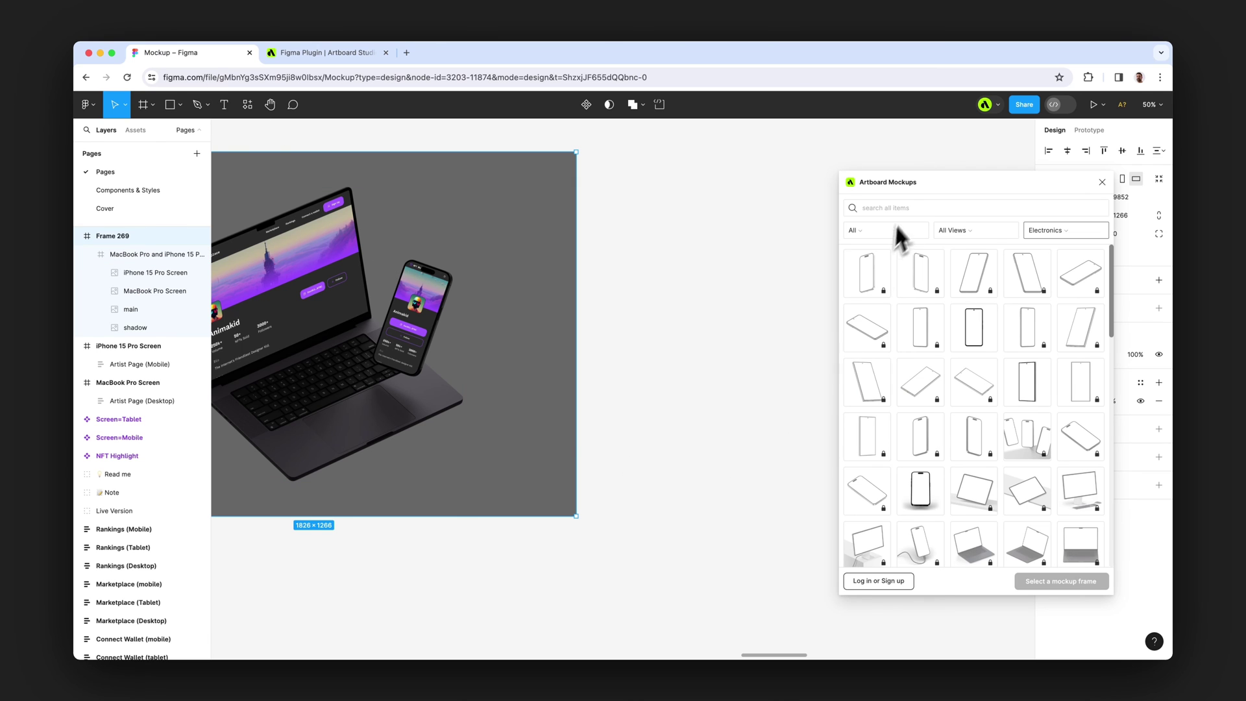
pyautogui.moveTo(946, 184); pyautogui.dragTo(739, 179)
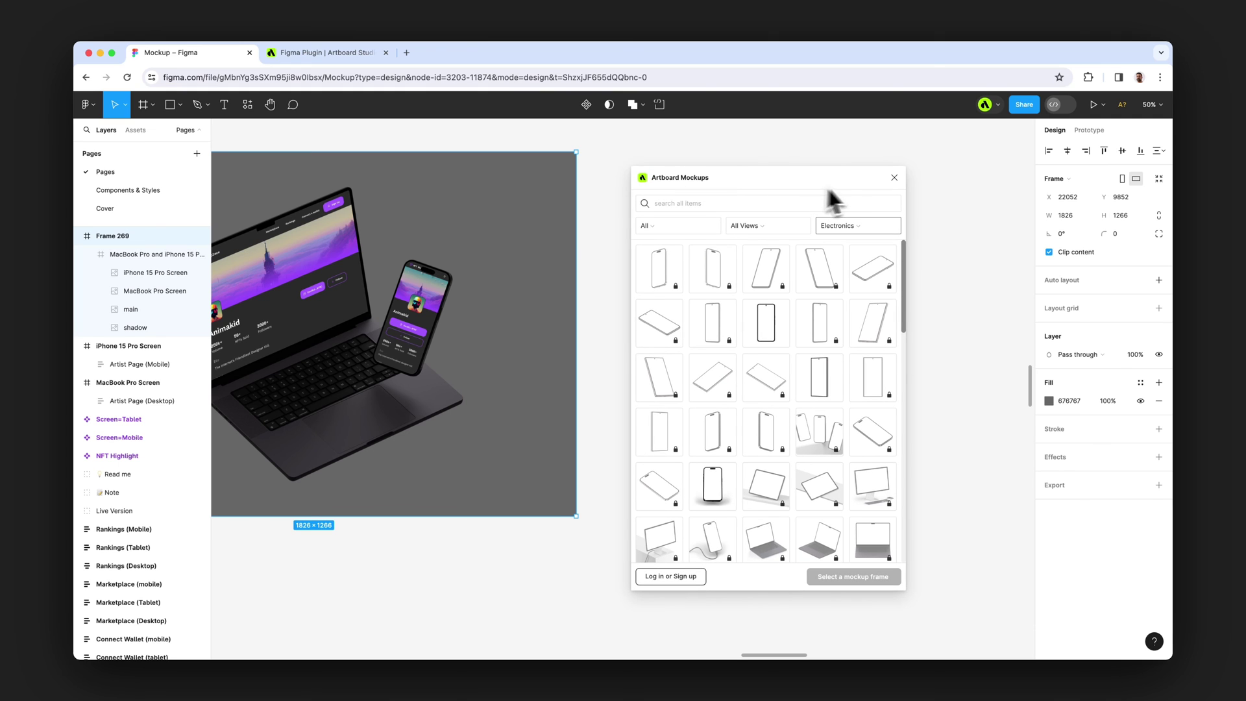
pyautogui.click(893, 179)
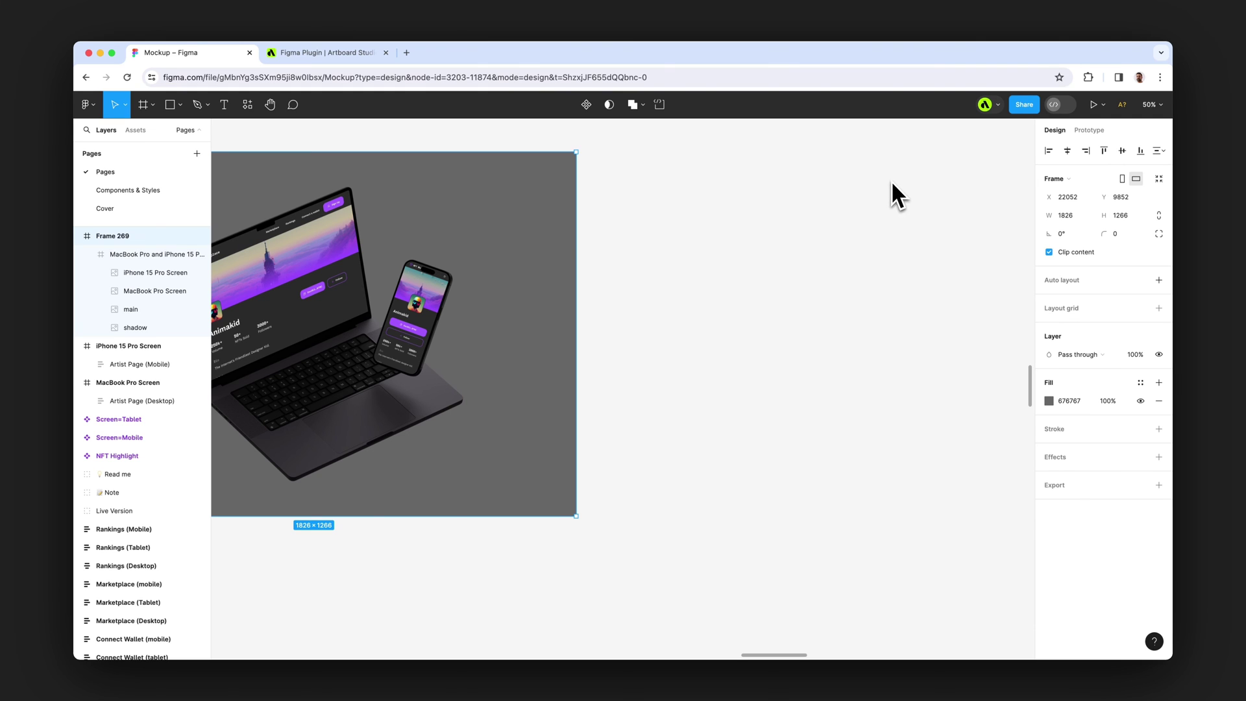
pyautogui.rightClick(855, 187)
pyautogui.moveTo(882, 280)
pyautogui.click(1009, 294)
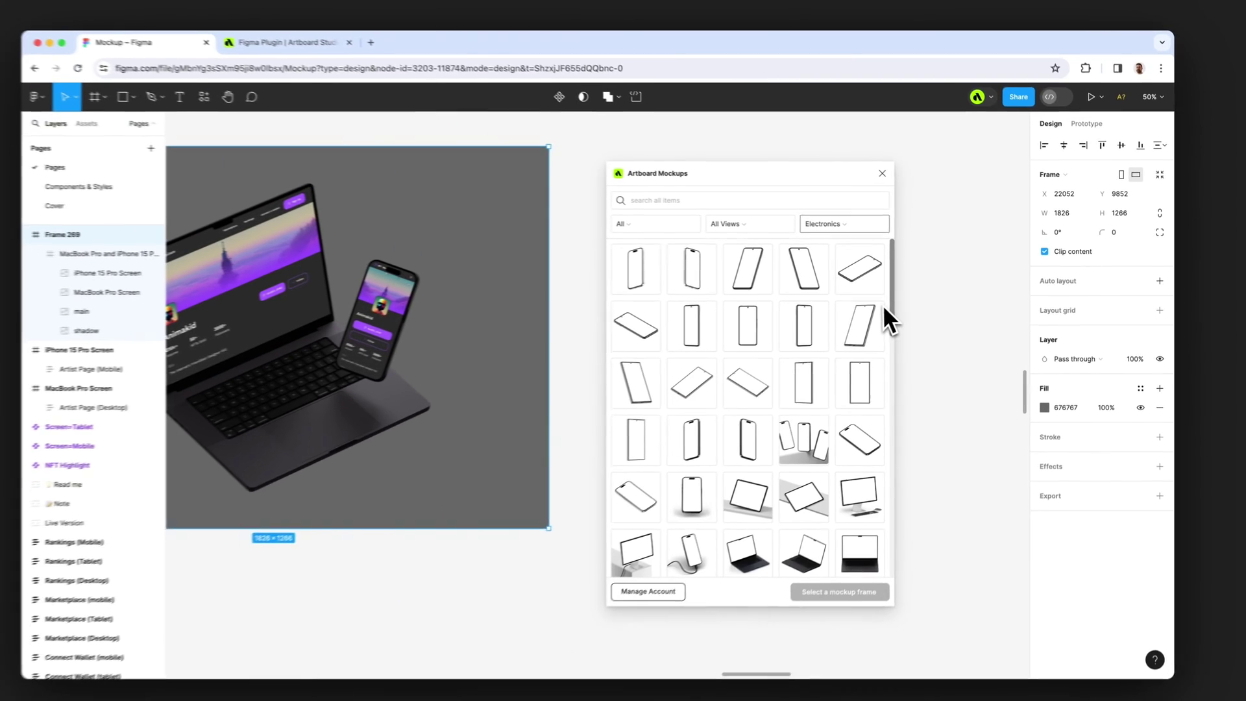
# Step: Check which account is logged in to the plugin, and close the account details
pyautogui.click(669, 577)
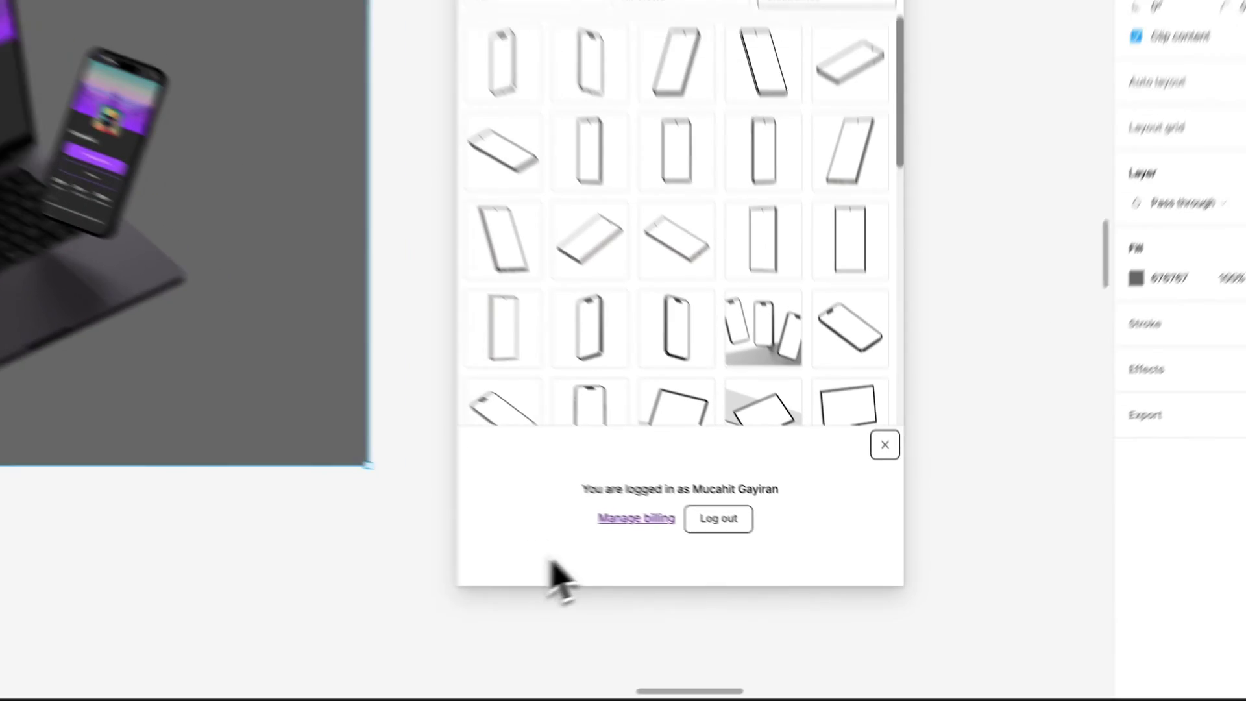
pyautogui.moveTo(776, 532); pyautogui.dragTo(840, 528)
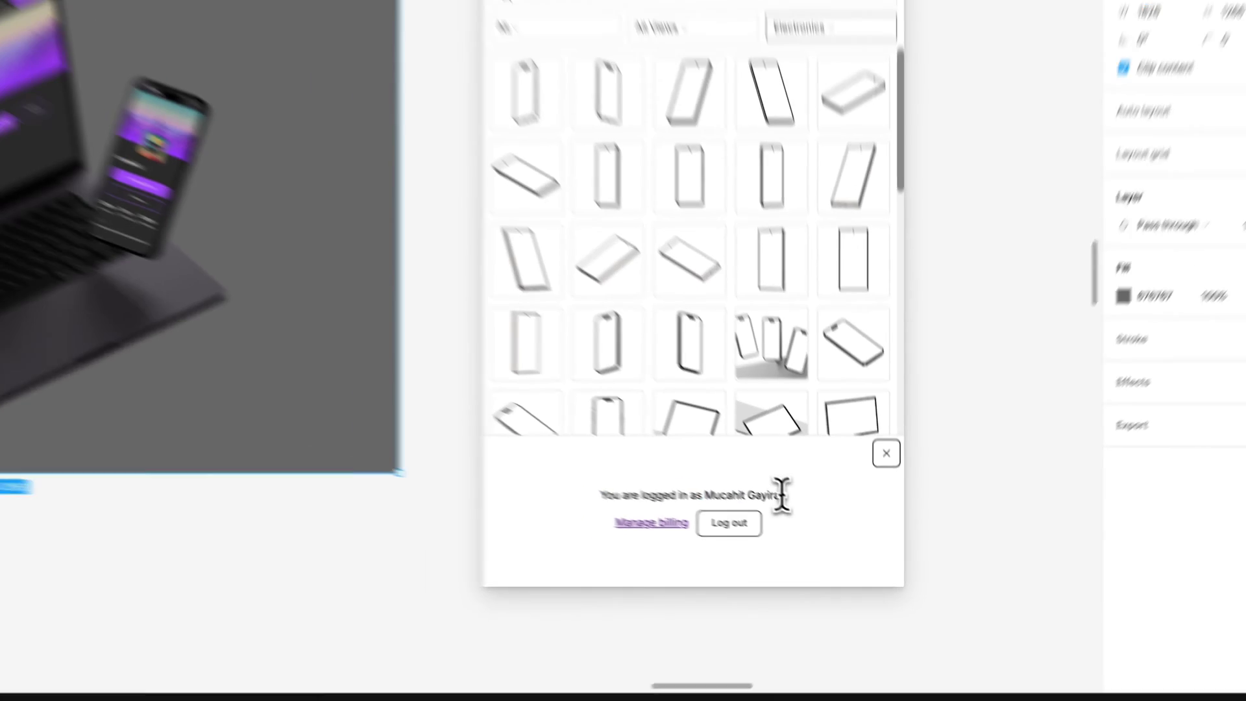
pyautogui.tripleClick(742, 464)
pyautogui.click(740, 465)
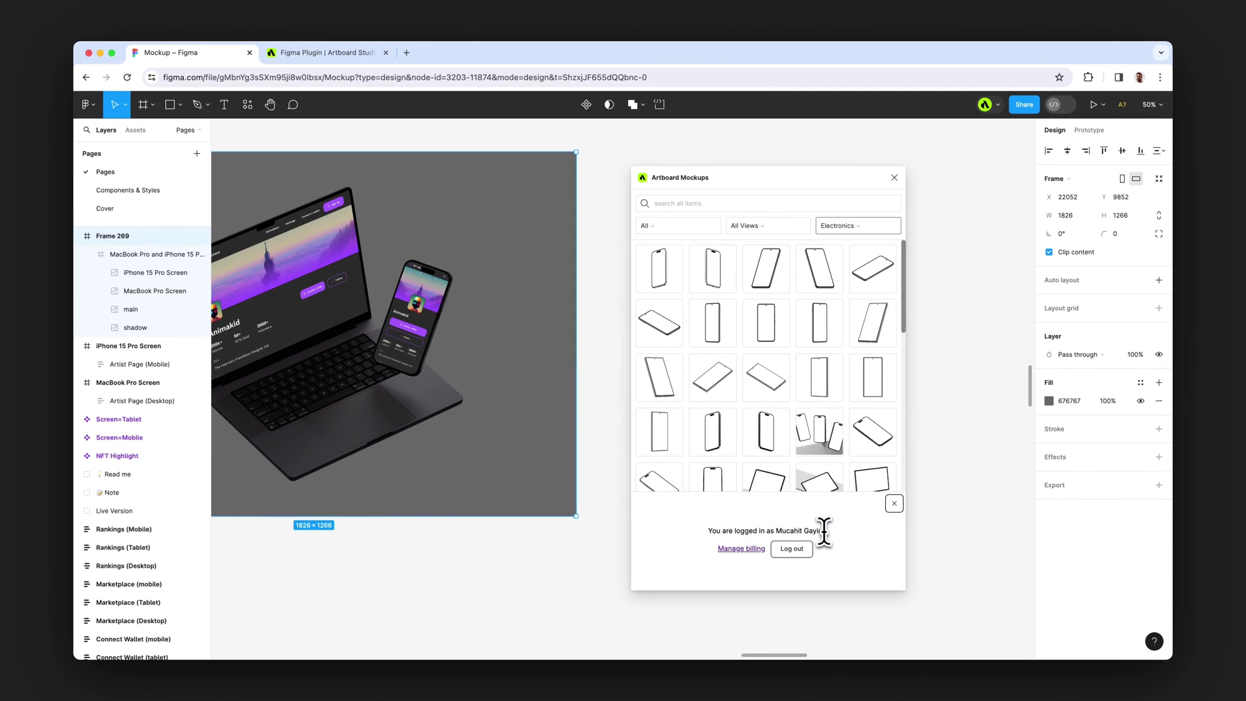
pyautogui.click(894, 504)
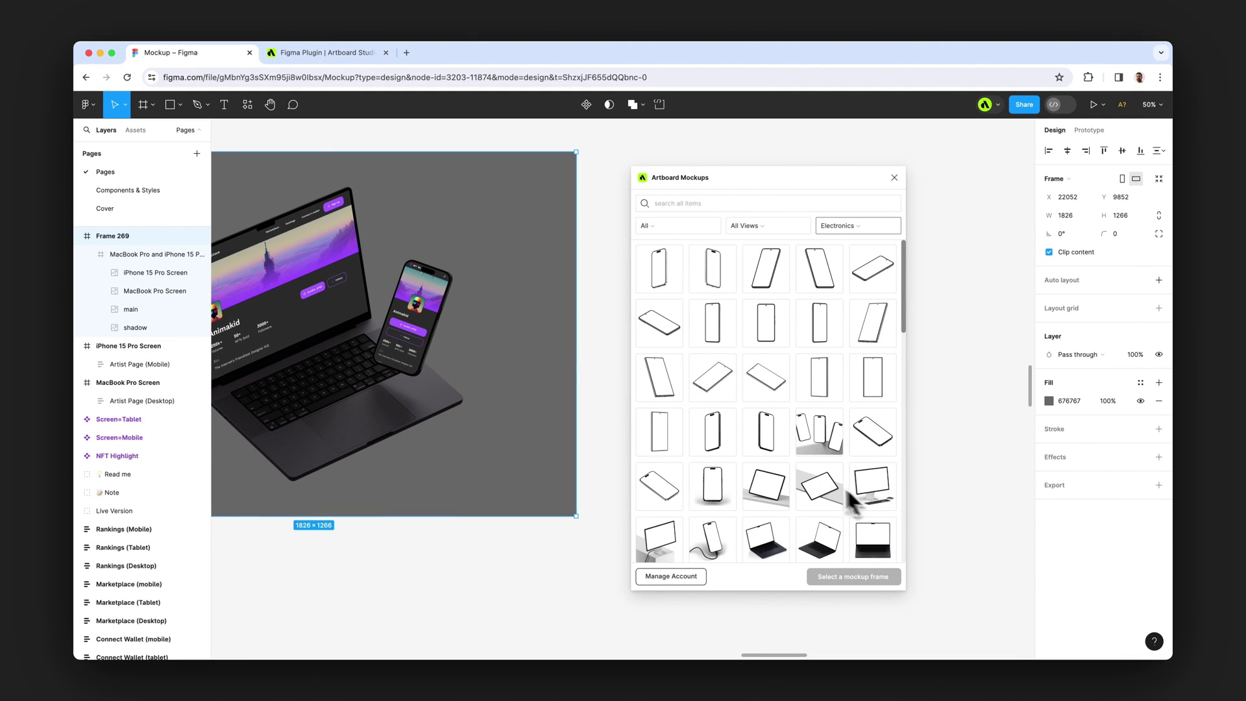
# Step: Browse the complete collection of Electronics mockups in the plugin, including the premium items
pyautogui.scroll(-10, 781, 466)
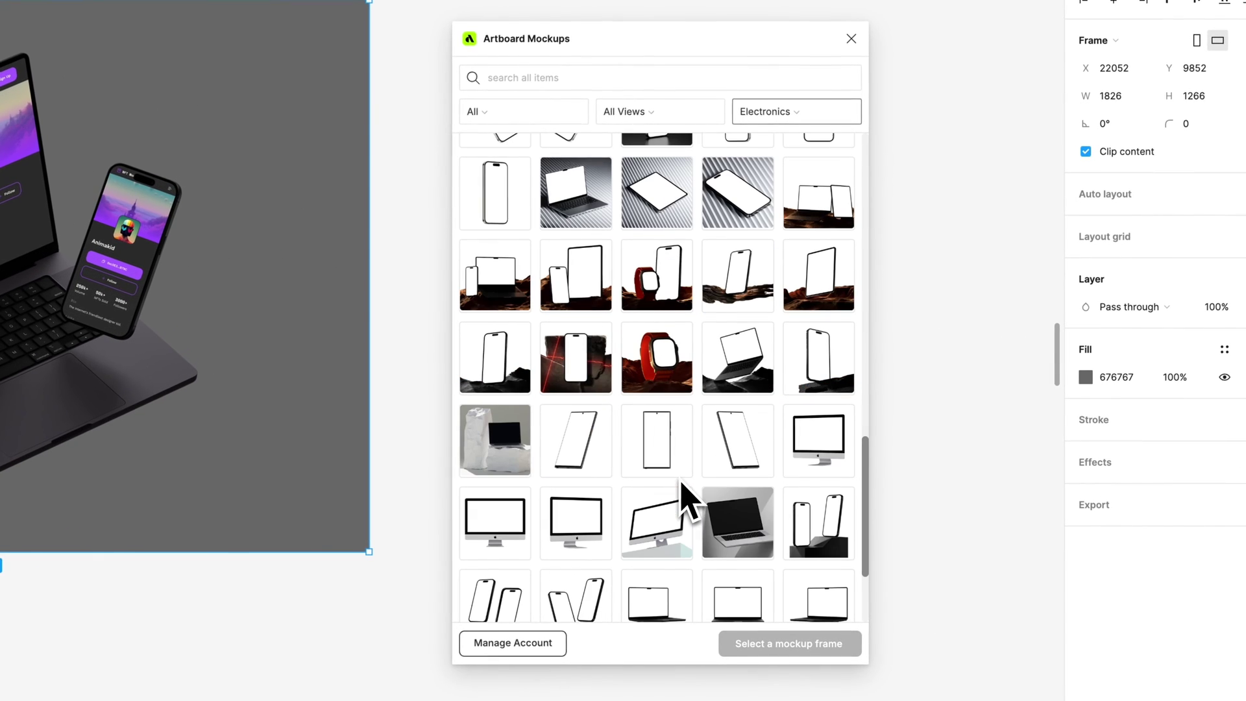
pyautogui.scroll(-3, 682, 499)
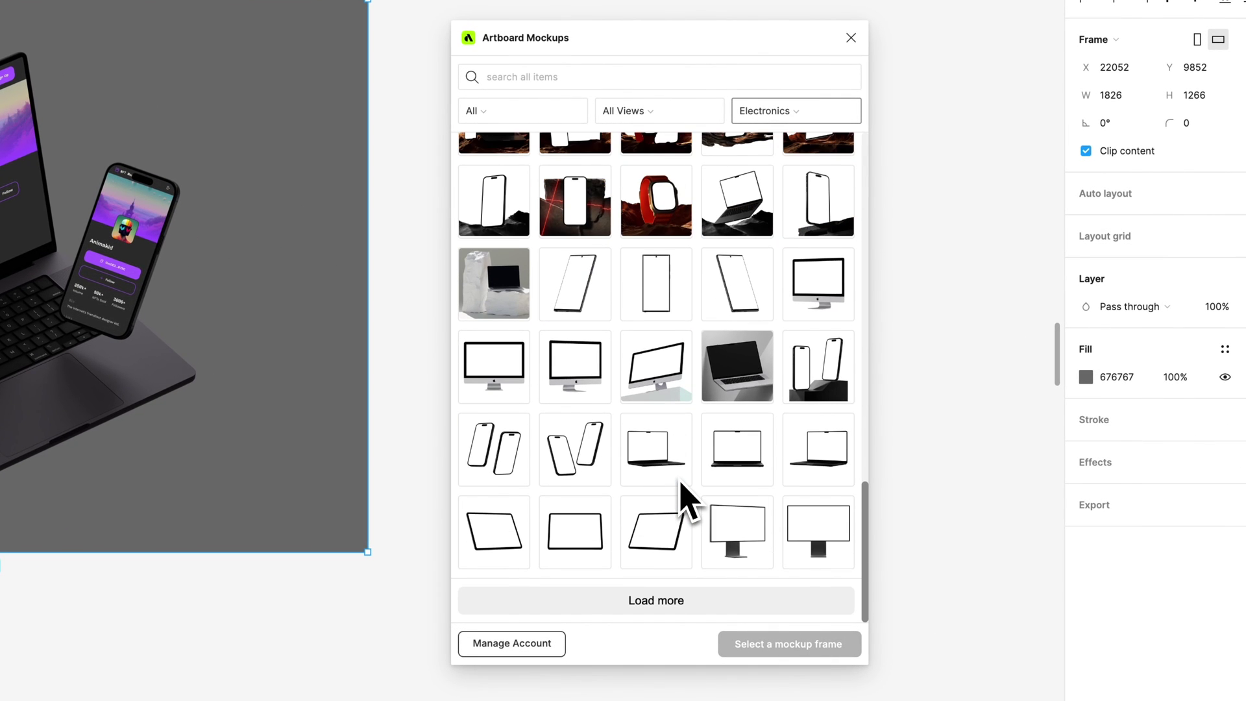
pyautogui.scroll(10, 681, 500)
pyautogui.scroll(2, 682, 500)
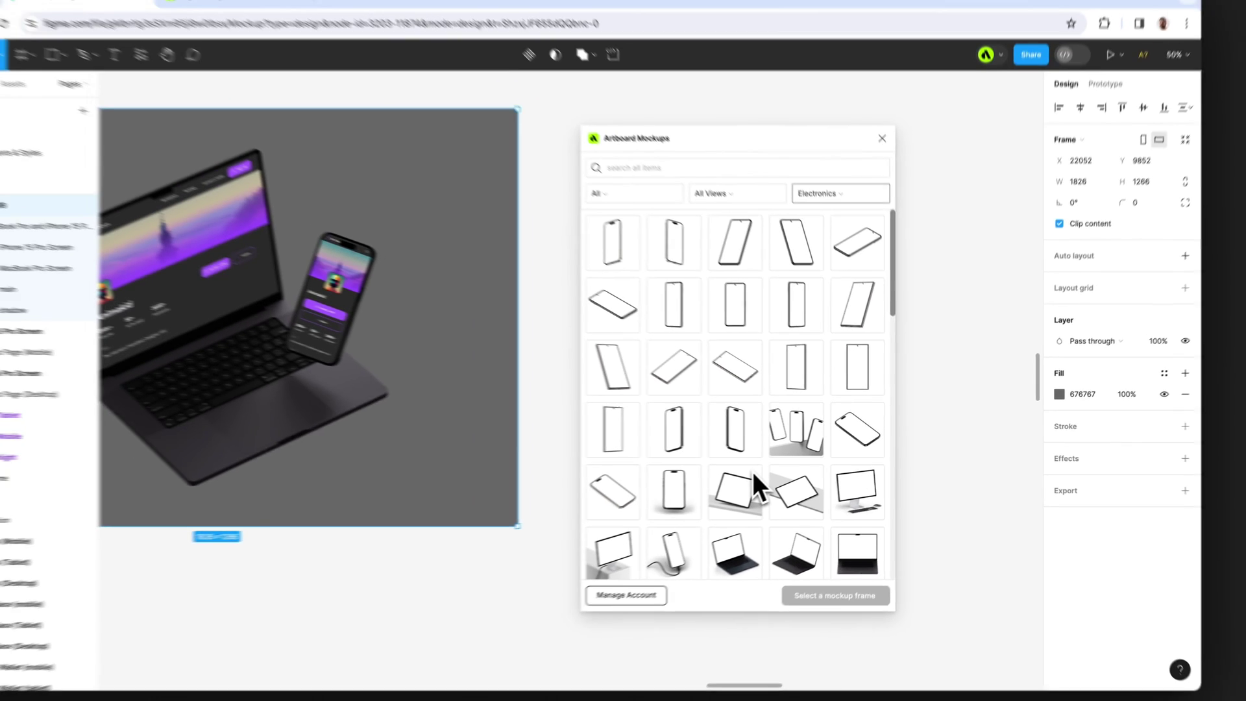